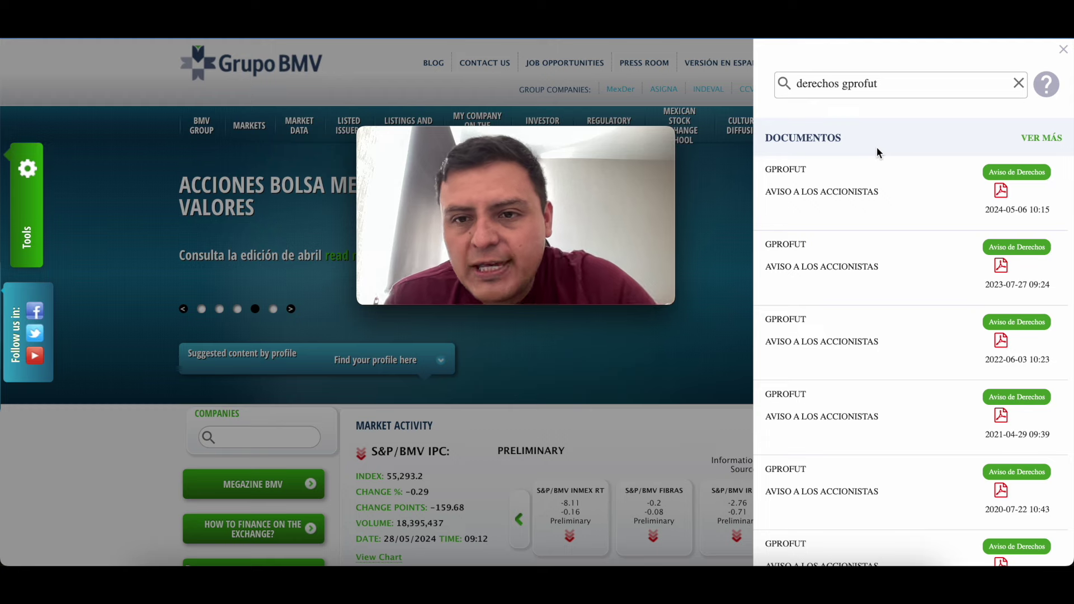
- Look through the GPROFUT rights notices in the document search results back to the 2019 notice
{"action": "scroll", "coordinate": [933, 356], "scroll_direction": "down", "scroll_amount": 6}
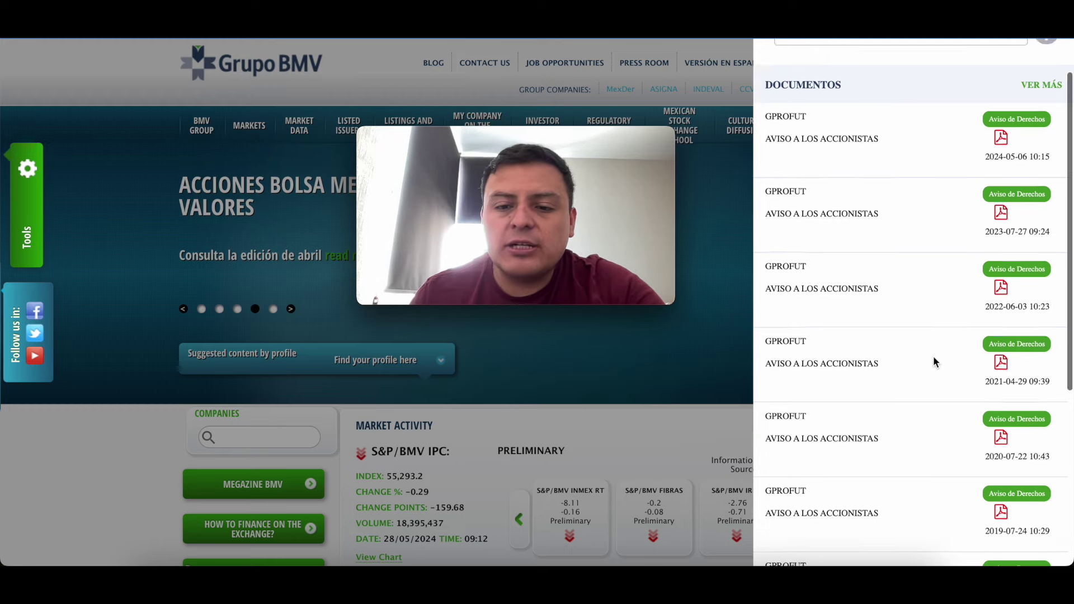
{"action": "scroll", "coordinate": [933, 356], "scroll_direction": "down", "scroll_amount": 2}
{"action": "scroll", "coordinate": [933, 356], "scroll_direction": "up", "scroll_amount": 8}
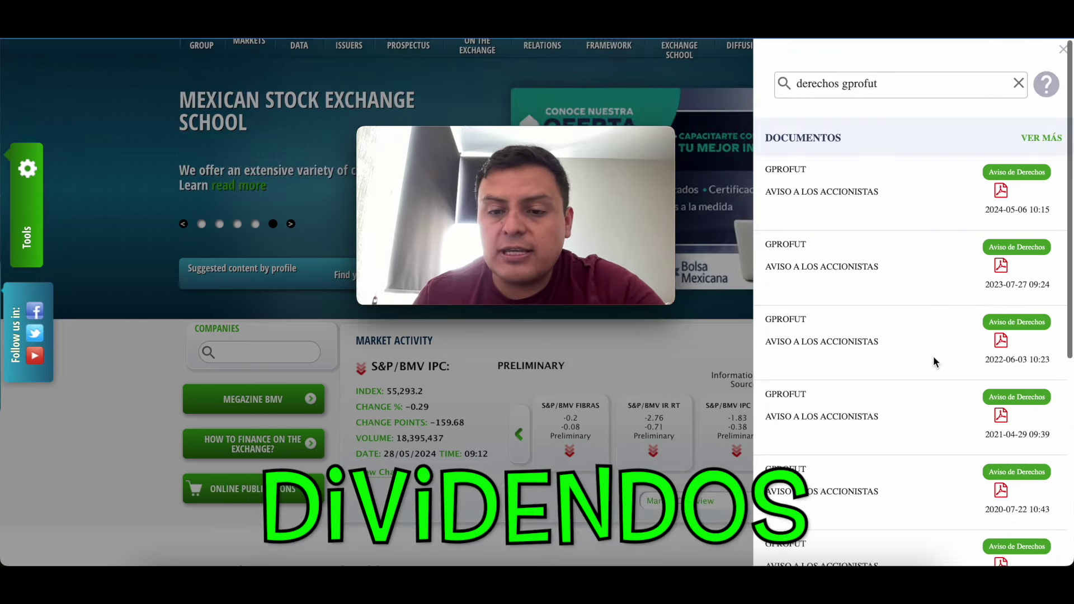
{"action": "scroll", "coordinate": [933, 356], "scroll_direction": "up", "scroll_amount": 2}
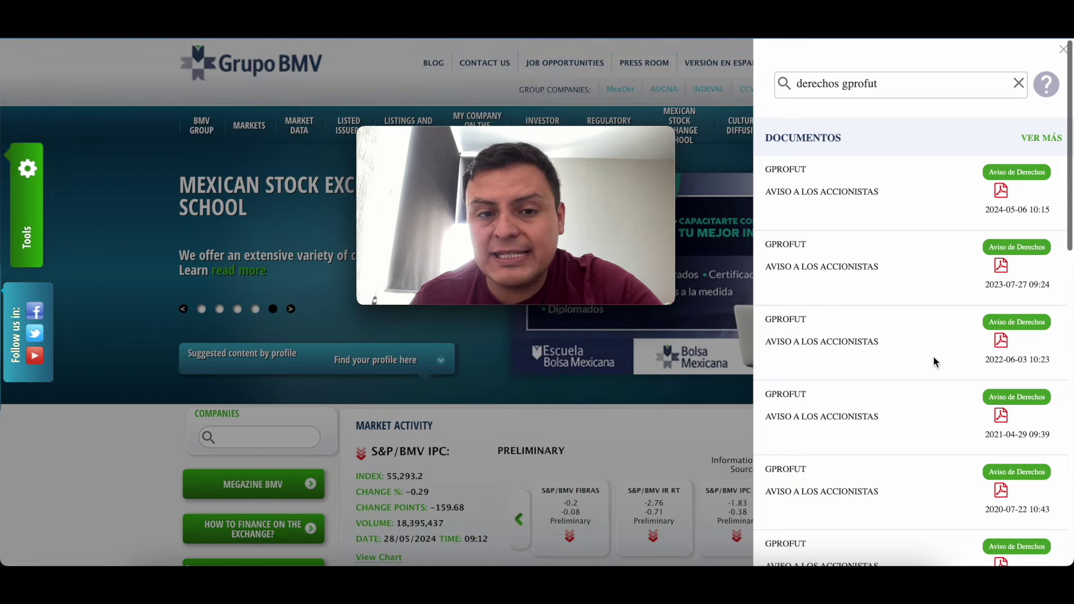
{"action": "scroll", "coordinate": [933, 356], "scroll_direction": "down", "scroll_amount": 3}
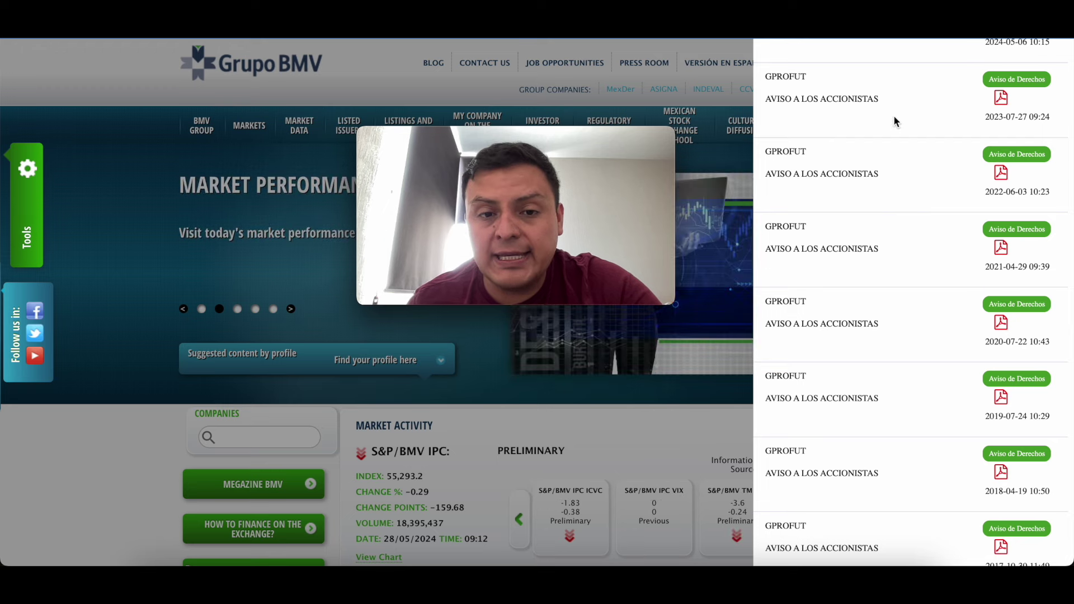
{"action": "scroll", "coordinate": [929, 478], "scroll_direction": "down", "scroll_amount": 1}
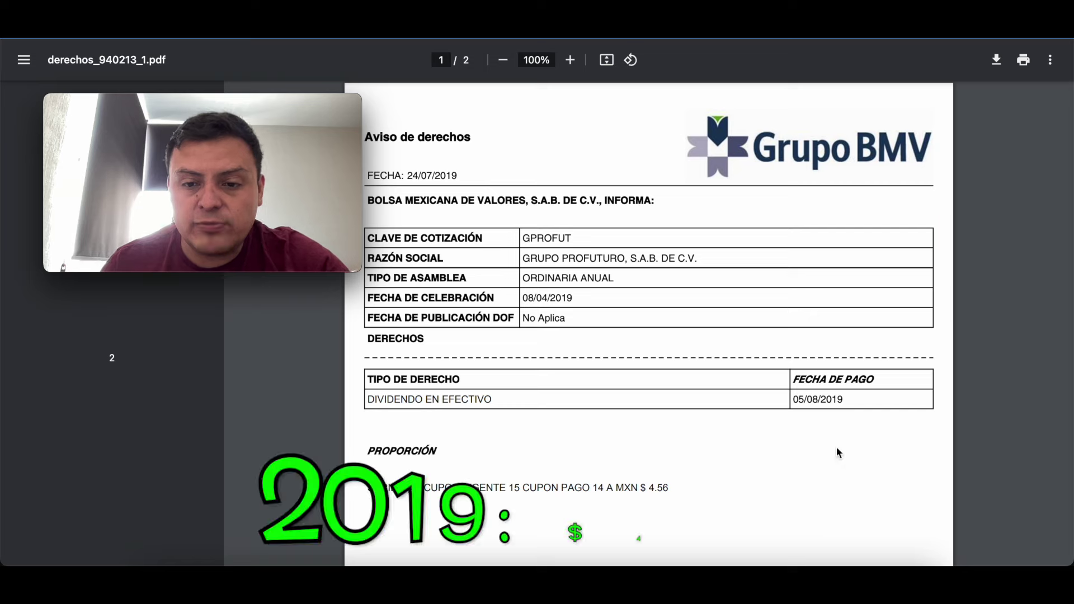
- Read the cash dividend per share and payment date in the GPROFUT rights notices from 2019 to 2022
{"action": "left_click_drag", "start_coordinate": [649, 487], "coordinate": [677, 487]}
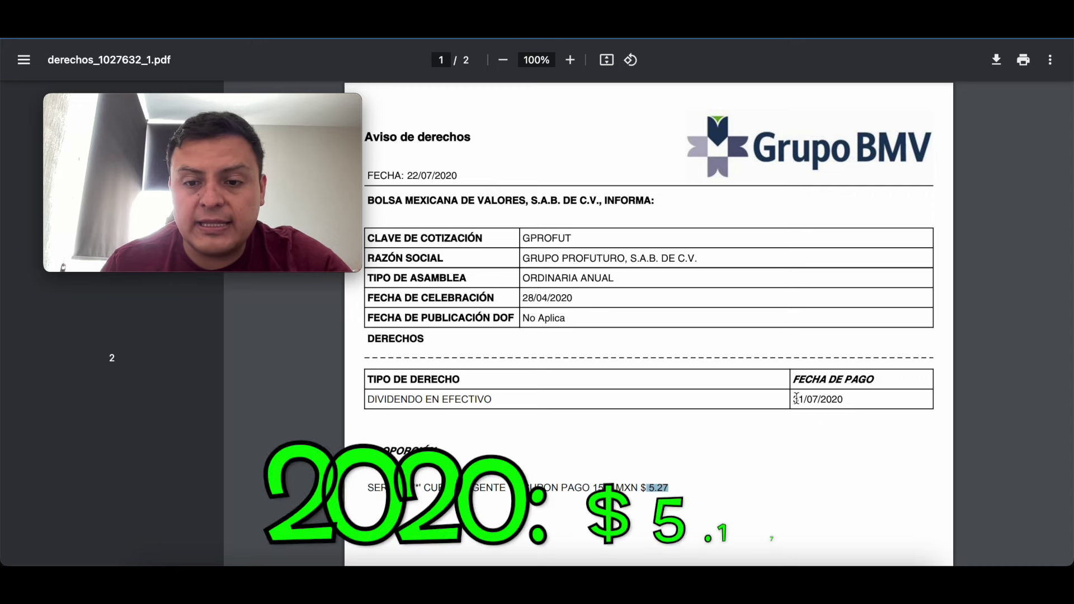
{"action": "left_click_drag", "start_coordinate": [793, 399], "coordinate": [821, 399]}
{"action": "left_click_drag", "start_coordinate": [642, 490], "coordinate": [682, 492]}
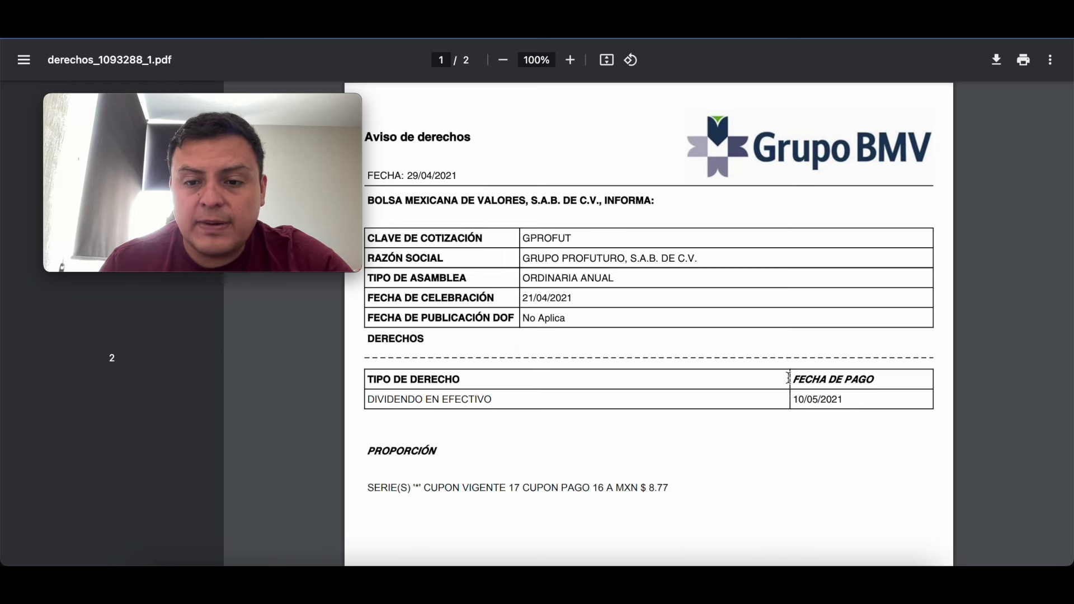
{"action": "left_click_drag", "start_coordinate": [793, 399], "coordinate": [844, 397]}
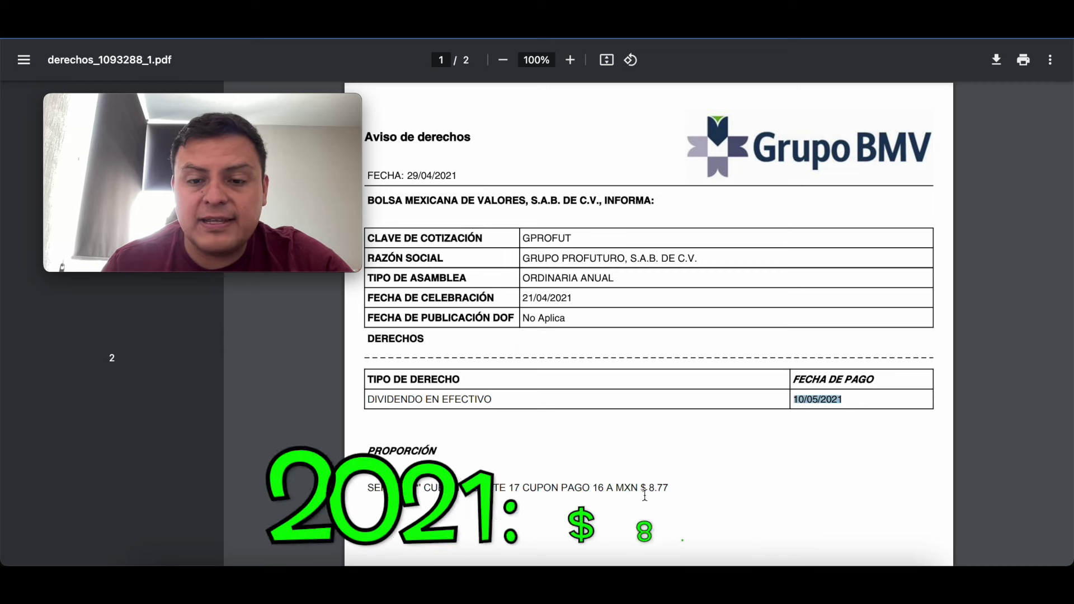
{"action": "left_click_drag", "start_coordinate": [643, 490], "coordinate": [718, 493]}
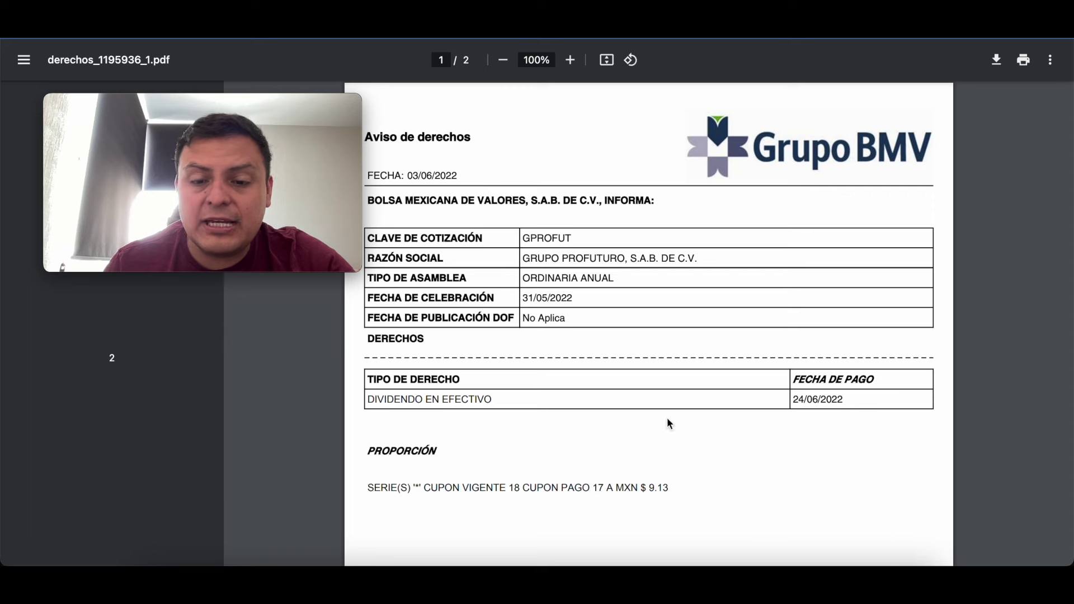
{"action": "left_click_drag", "start_coordinate": [640, 490], "coordinate": [706, 491]}
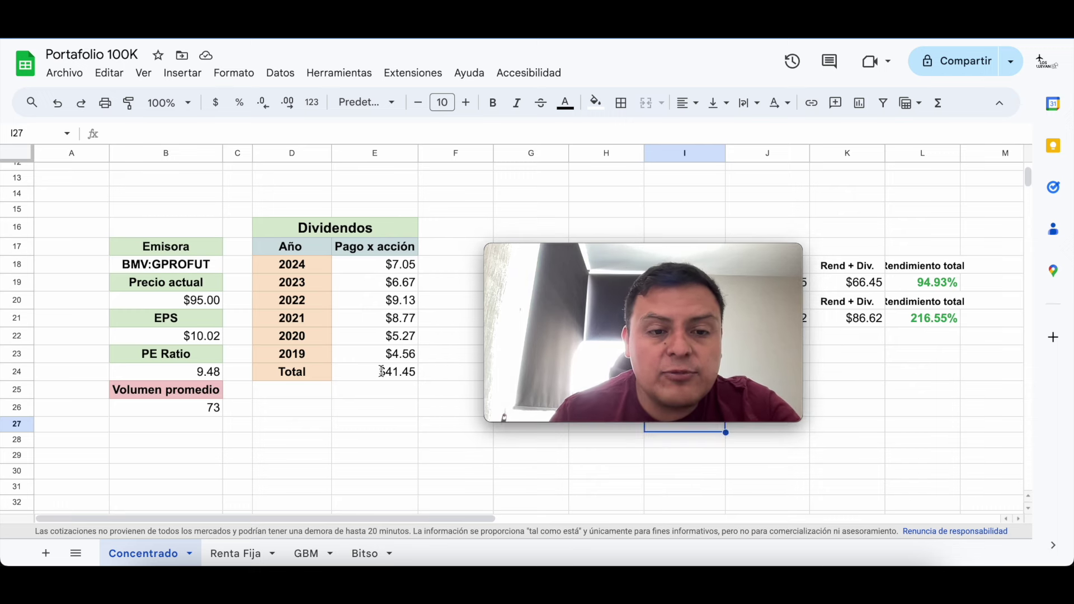
- Switch to the Portafolio 100K spreadsheet and check the dividend total in E24 against the current share price in B20
{"action": "left_click", "coordinate": [361, 376]}
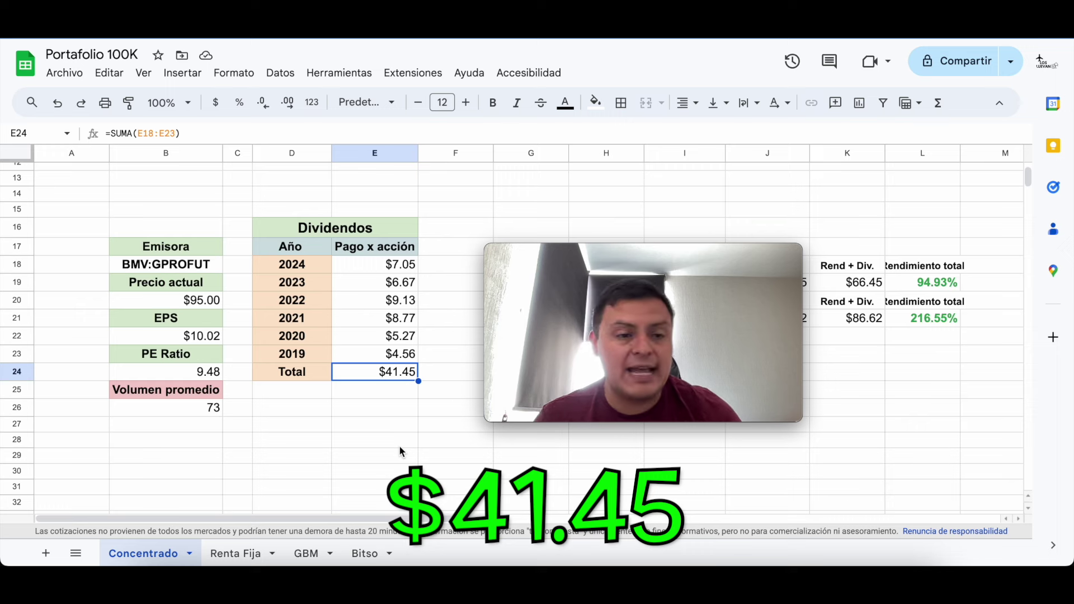
{"action": "left_click", "coordinate": [159, 311]}
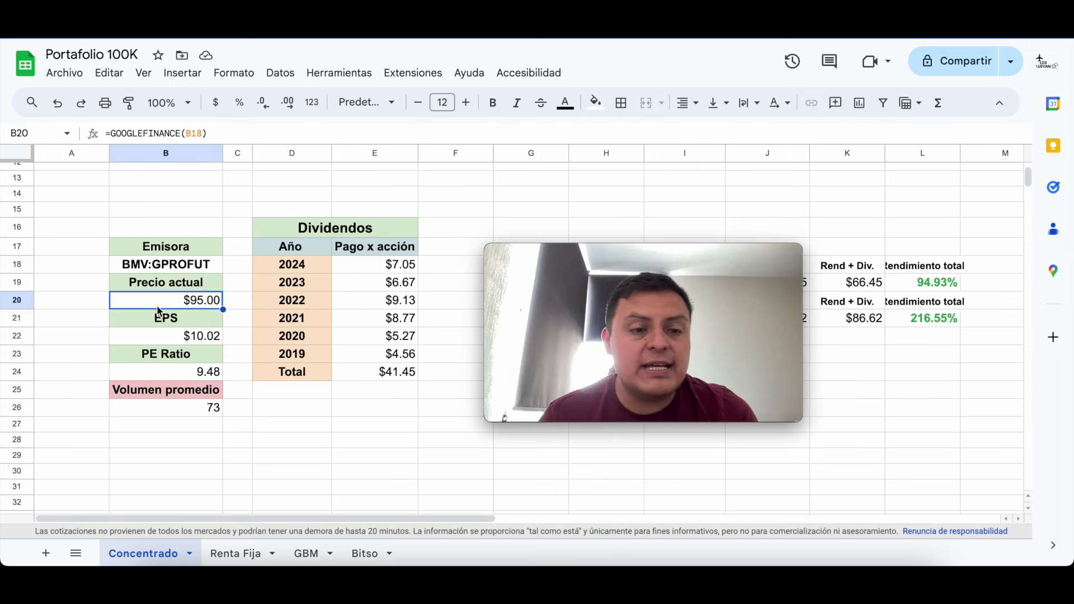
{"action": "left_click", "coordinate": [361, 426]}
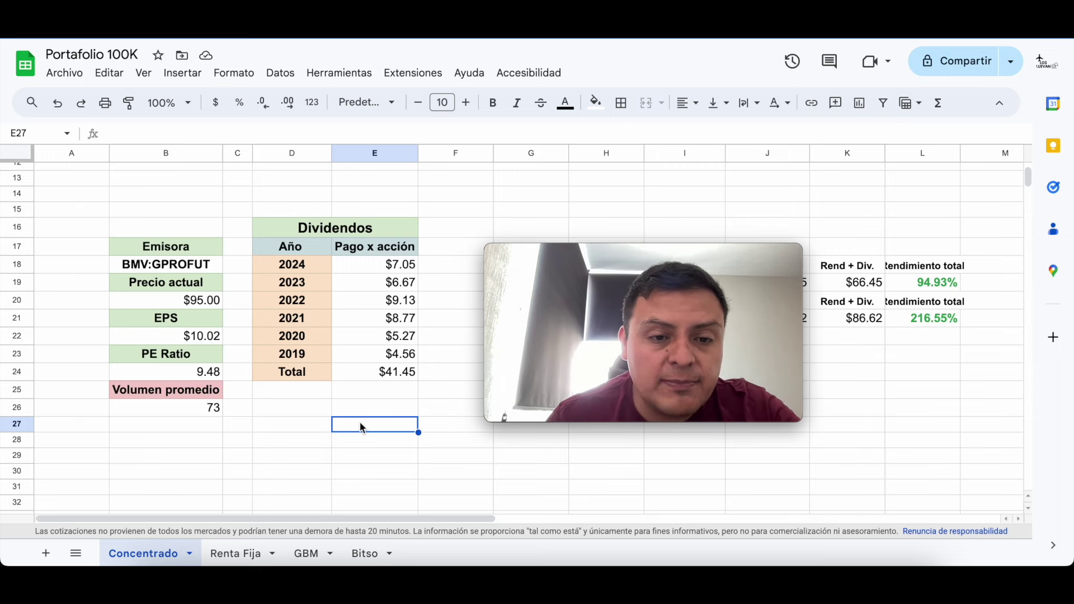
- Copy the PE Ratio heading cell to B27 and change its text to DY
{"action": "left_click", "coordinate": [189, 357]}
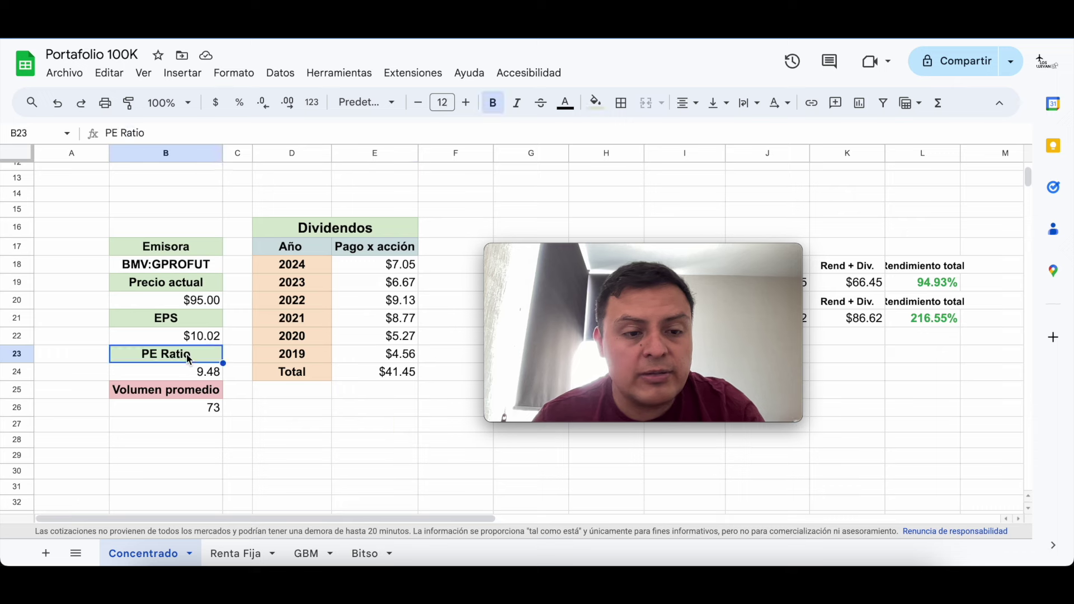
{"action": "key", "text": "ctrl+c"}
{"action": "left_click", "coordinate": [163, 432]}
{"action": "key", "text": "ctrl+v"}
{"action": "type", "text": "DY"}
{"action": "key", "text": "Return"}
- Calculate the dividend yield in B28 by dividing the 2024 dividend by the current price with =E18/B20
{"action": "type", "text": "="}
{"action": "left_click", "coordinate": [386, 264]}
{"action": "type", "text": "/"}
{"action": "left_click", "coordinate": [188, 302]}
{"action": "key", "text": "Return"}
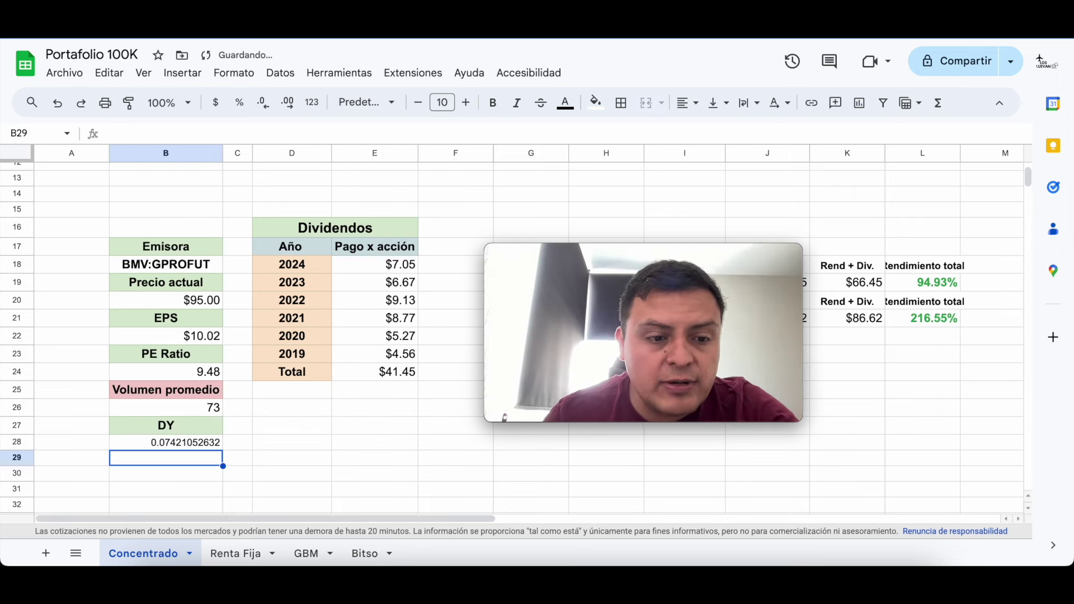
- Format the dividend yield in B28 as a percentage with font size 12
{"action": "key", "text": "Up"}
{"action": "key", "text": "ctrl+shift+5"}
{"action": "left_click", "coordinate": [466, 103]}
{"action": "left_click", "coordinate": [466, 103]}
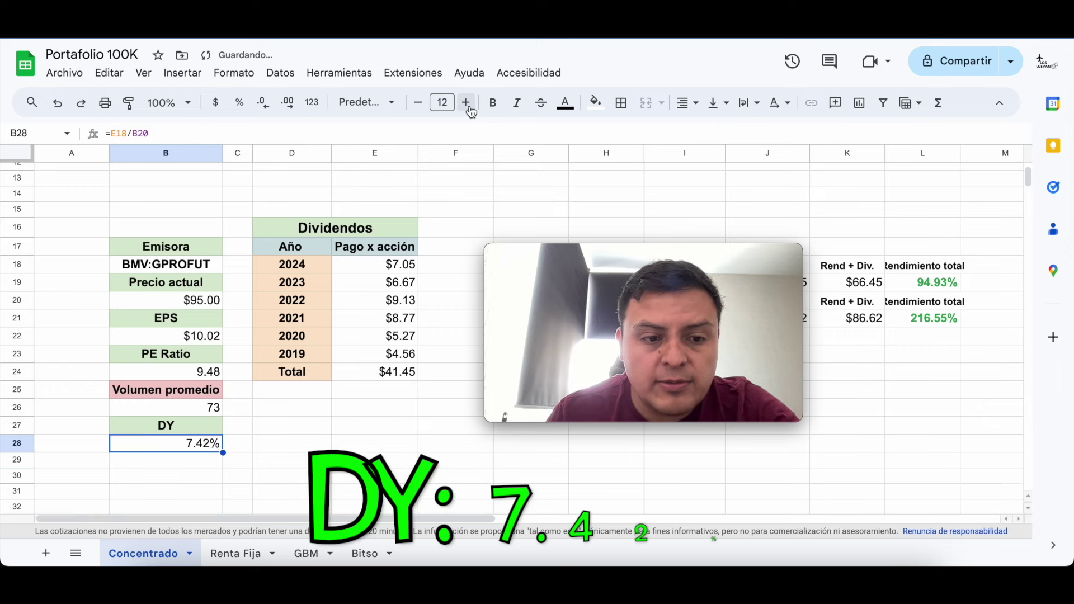
{"action": "left_click", "coordinate": [385, 443]}
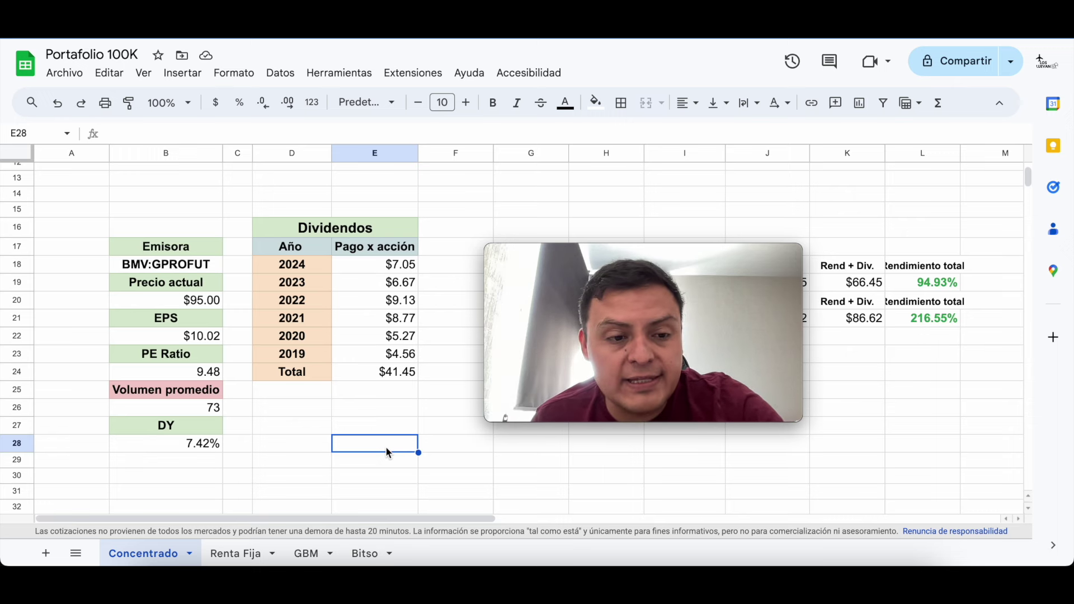
- Examine the EPS value of GPROFUT and its formula in the metrics column
{"action": "key", "text": "Left"}
{"action": "key", "text": "Left"}
{"action": "key", "text": "Left"}
{"action": "key", "text": "Up"}
{"action": "key", "text": "Up"}
{"action": "key", "text": "Up"}
{"action": "key", "text": "Up"}
{"action": "key", "text": "Up"}
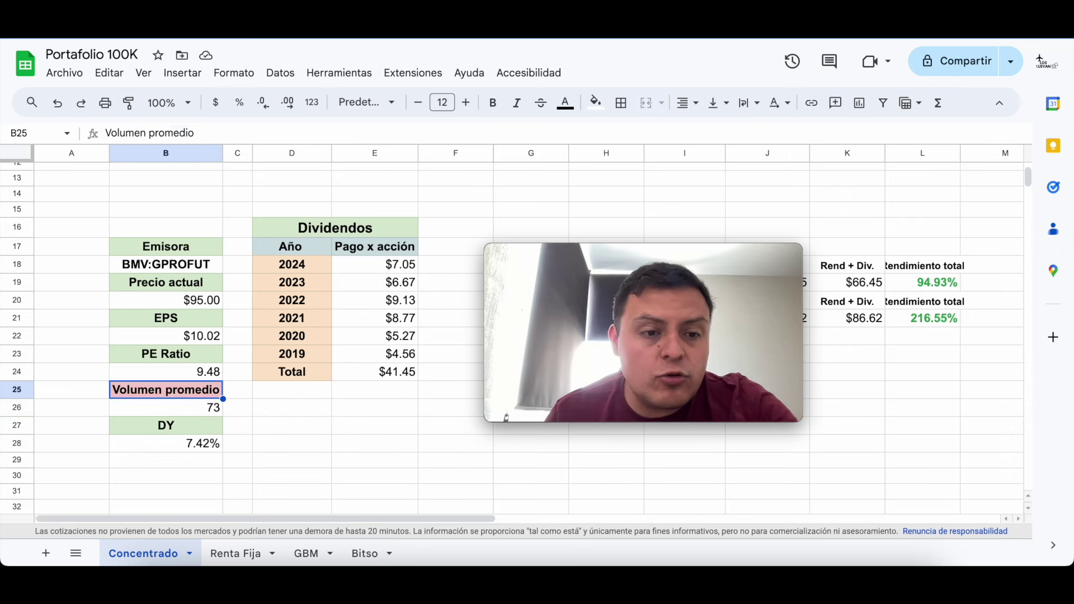
{"action": "key", "text": "Up"}
{"action": "key", "text": "Up"}
{"action": "key", "text": "Down"}
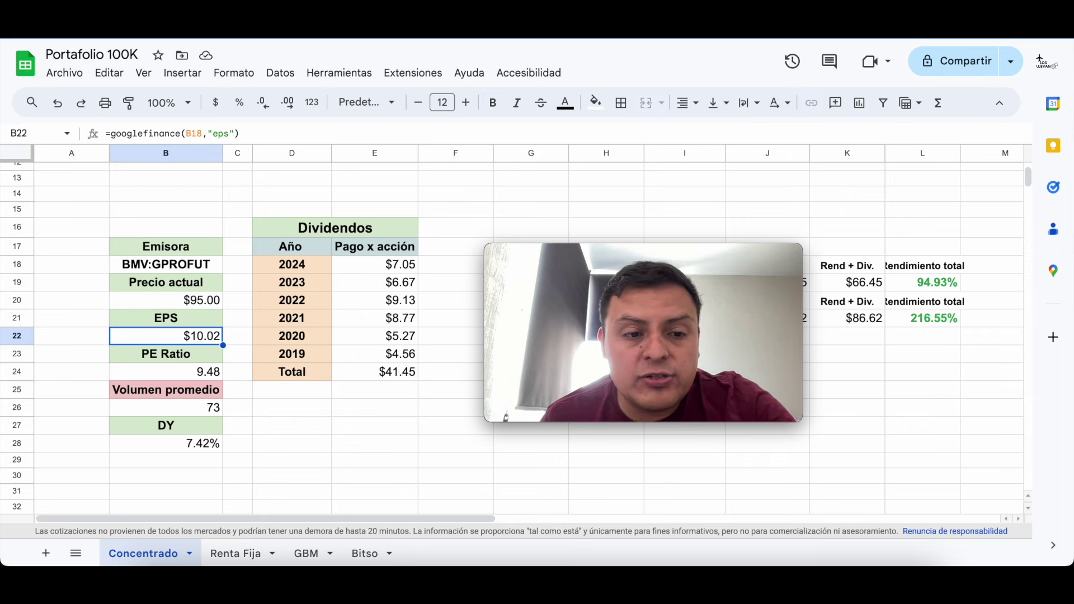
{"action": "key", "text": "Up"}
{"action": "key", "text": "Up"}
{"action": "key", "text": "Down"}
{"action": "key", "text": "Down"}
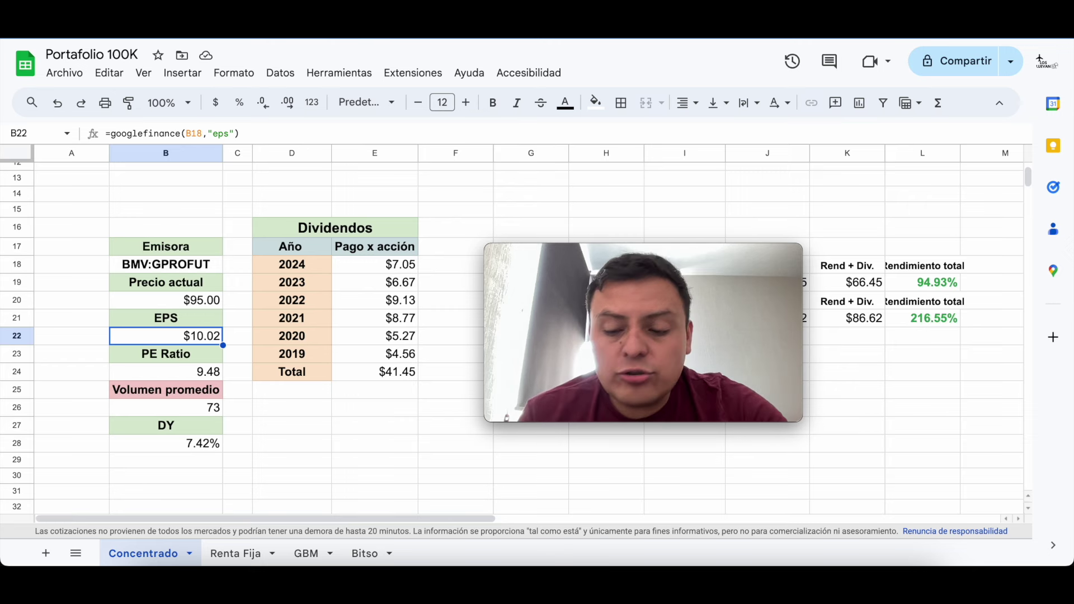
- Examine the PE Ratio formula in B24 together with the current price and EPS cells it uses
{"action": "left_click", "coordinate": [165, 354]}
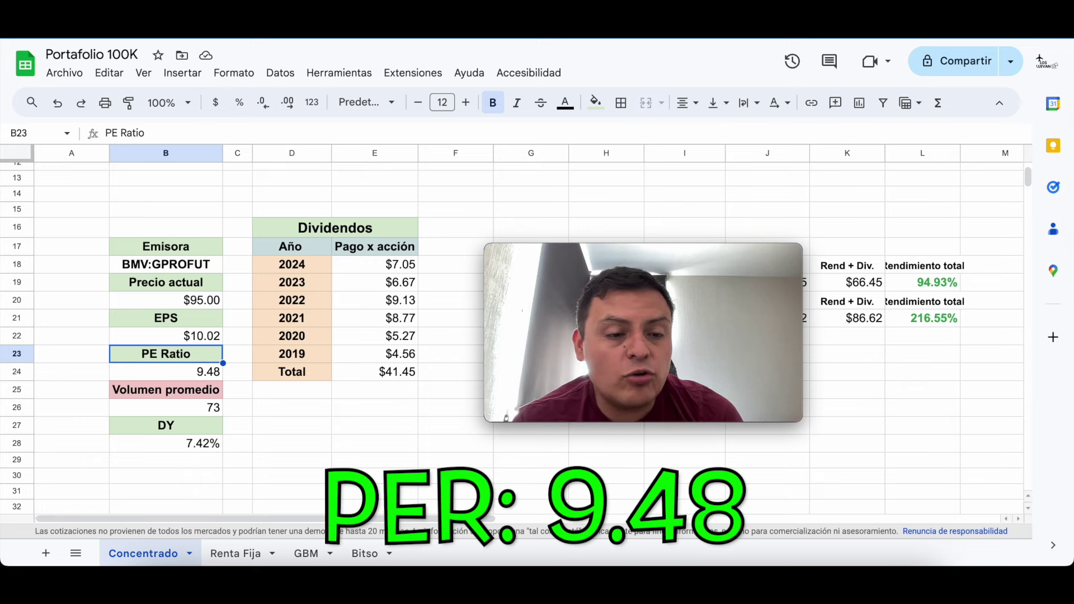
{"action": "left_click", "coordinate": [166, 372]}
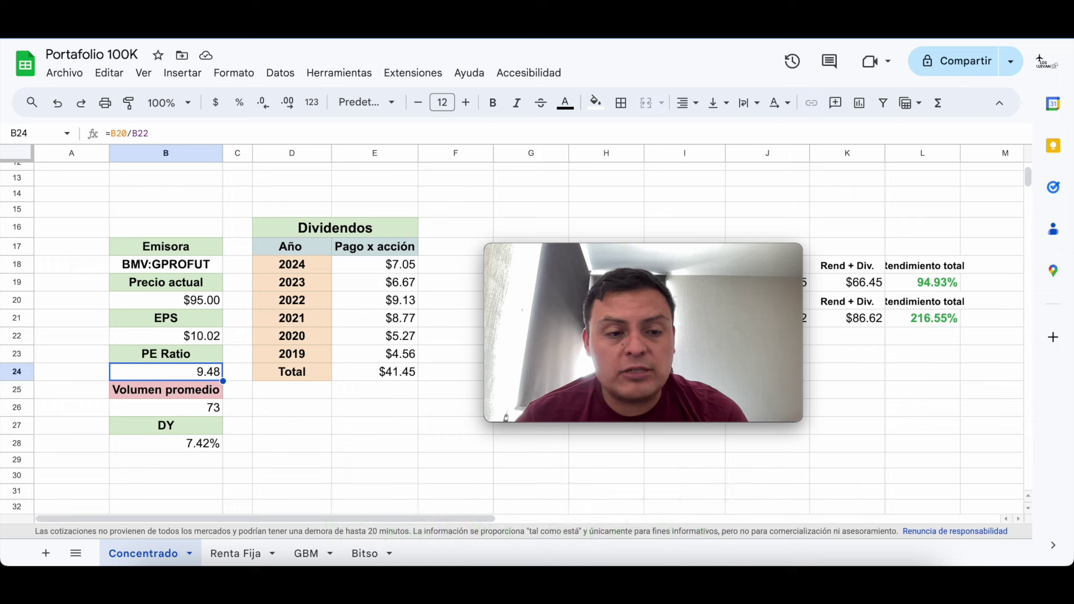
{"action": "key", "text": "Up"}
{"action": "key", "text": "Up"}
{"action": "key", "text": "Up"}
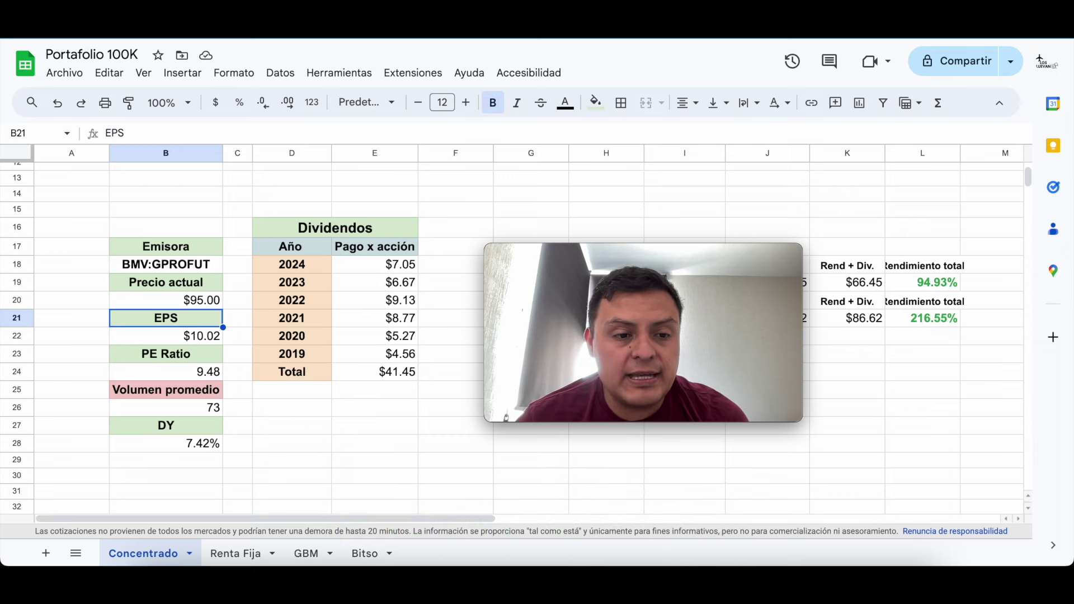
{"action": "left_click", "coordinate": [166, 300]}
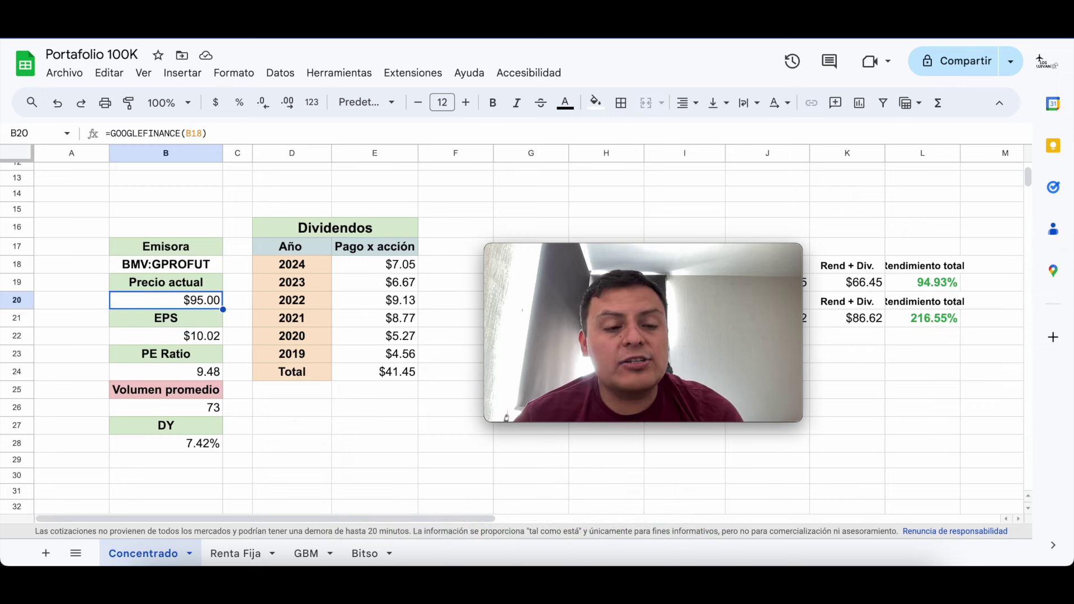
{"action": "key", "text": "Down"}
{"action": "key", "text": "Down"}
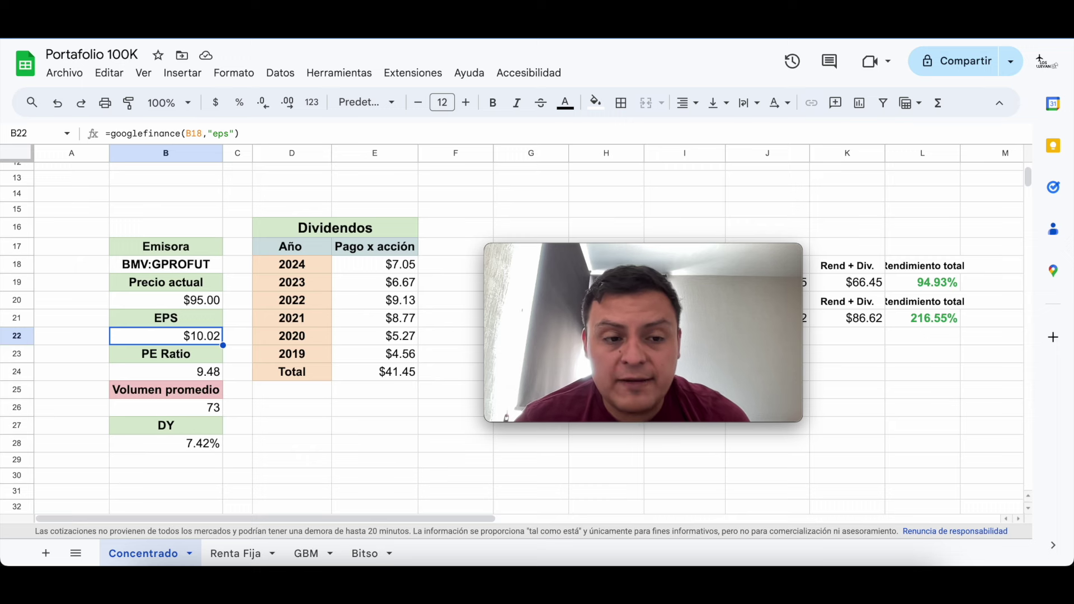
{"action": "key", "text": "Down"}
{"action": "key", "text": "Down"}
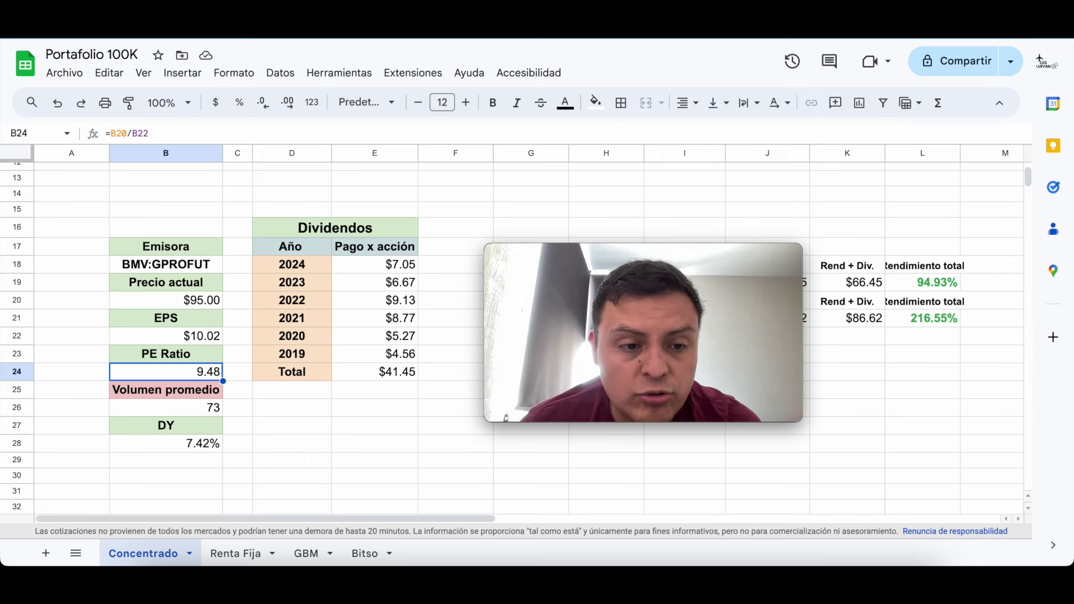
{"action": "left_click", "coordinate": [362, 443]}
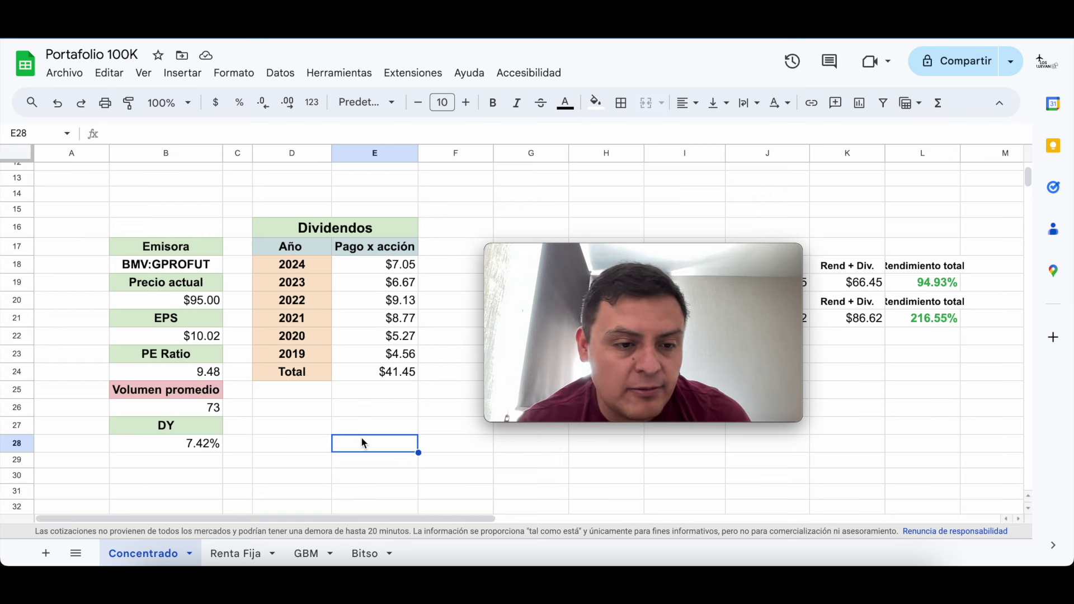
{"action": "key", "text": "Up"}
{"action": "key", "text": "Up"}
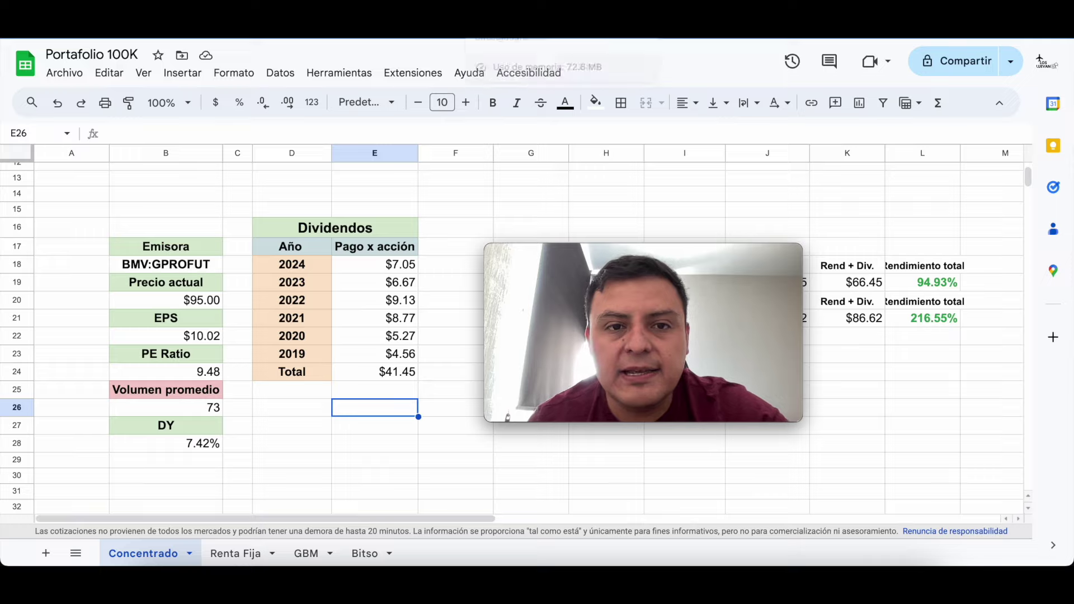
- Switch to the Price Earning Ratio article and read how to interpret high and low P/E values, highlighting the undervalued-share wording for P/E below 10
{"action": "left_click", "coordinate": [503, 25]}
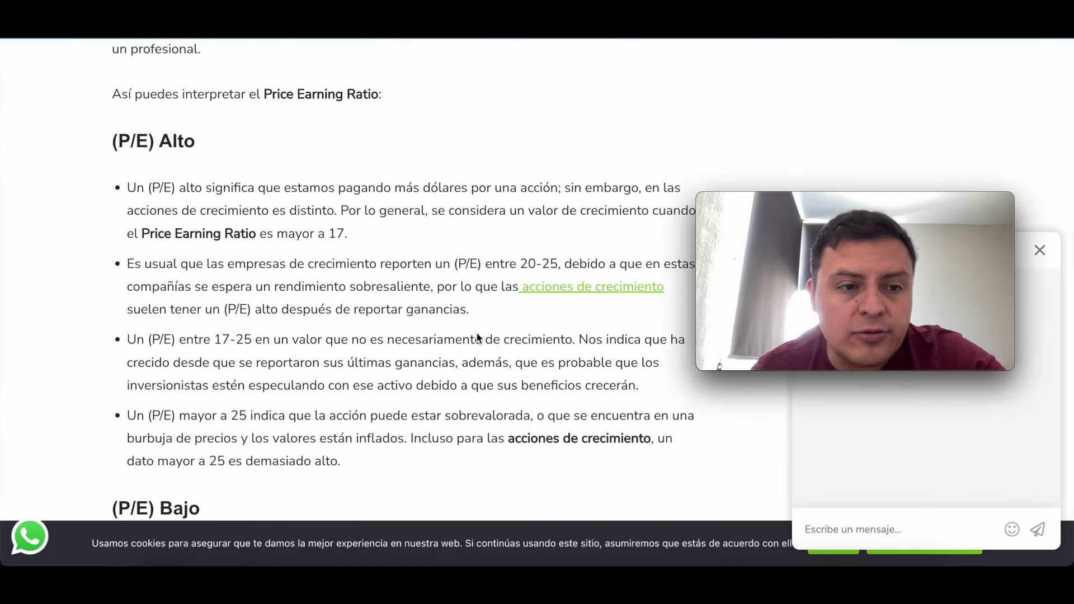
{"action": "scroll", "coordinate": [479, 338], "scroll_direction": "down", "scroll_amount": 1}
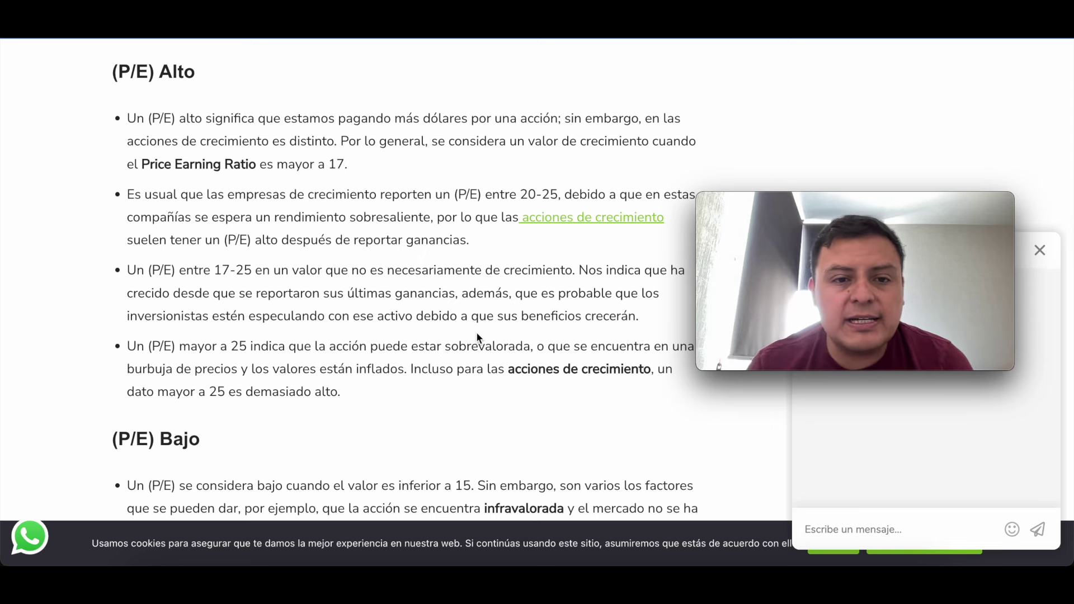
{"action": "scroll", "coordinate": [478, 337], "scroll_direction": "down", "scroll_amount": 2}
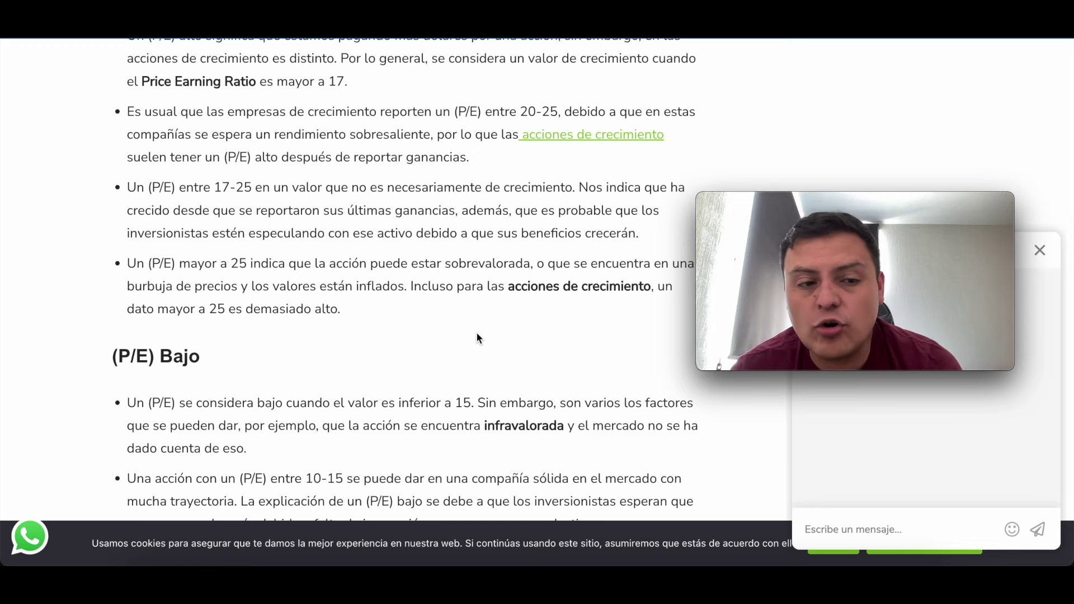
{"action": "scroll", "coordinate": [478, 337], "scroll_direction": "down", "scroll_amount": 4}
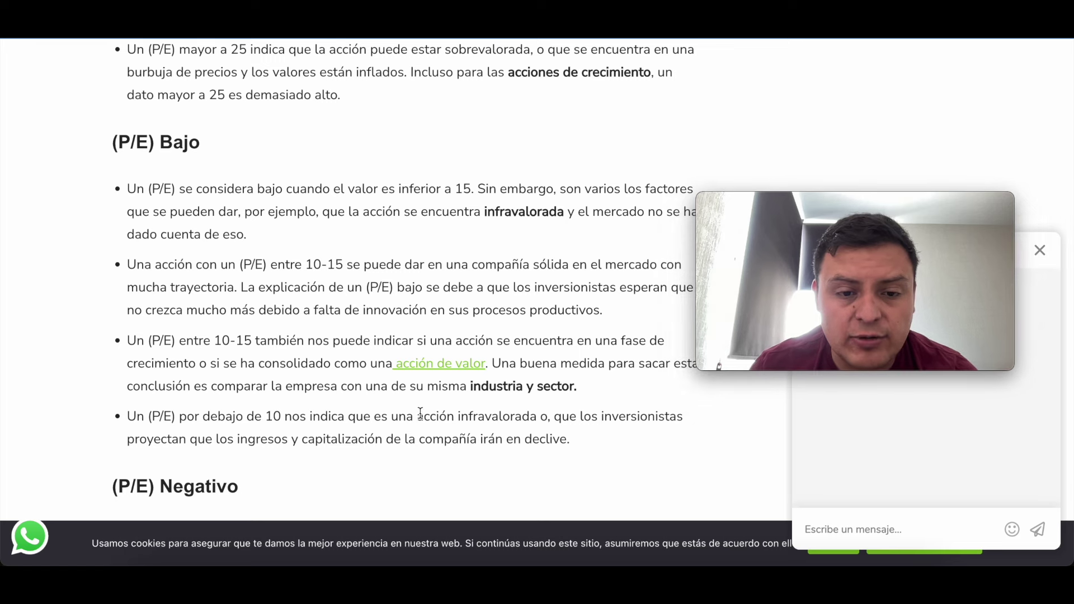
{"action": "left_click_drag", "start_coordinate": [420, 416], "coordinate": [502, 416]}
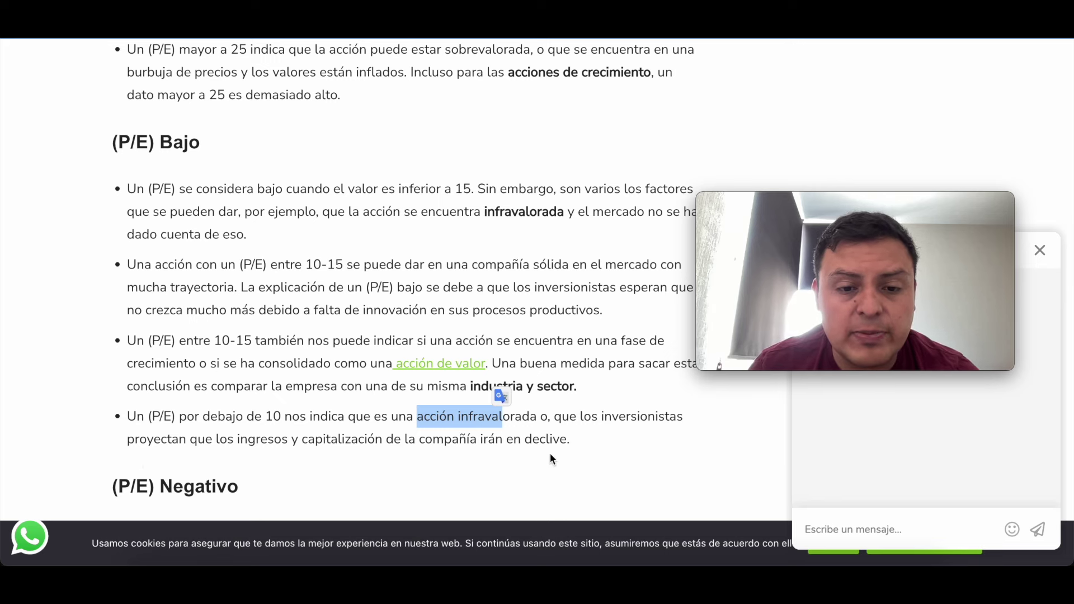
{"action": "scroll", "coordinate": [624, 448], "scroll_direction": "down", "scroll_amount": 1}
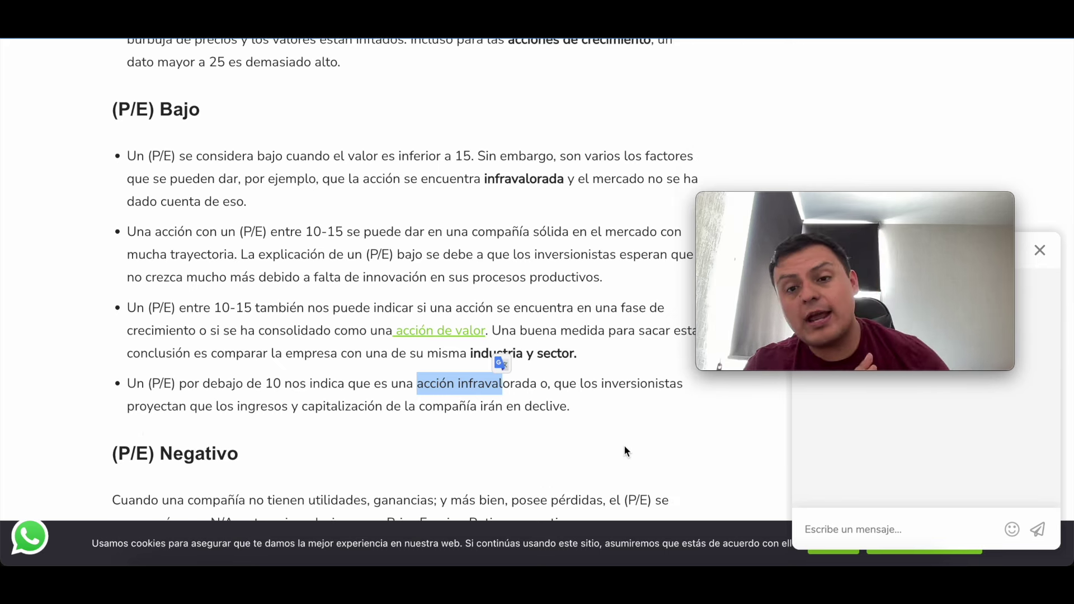
{"action": "left_click", "coordinate": [624, 450]}
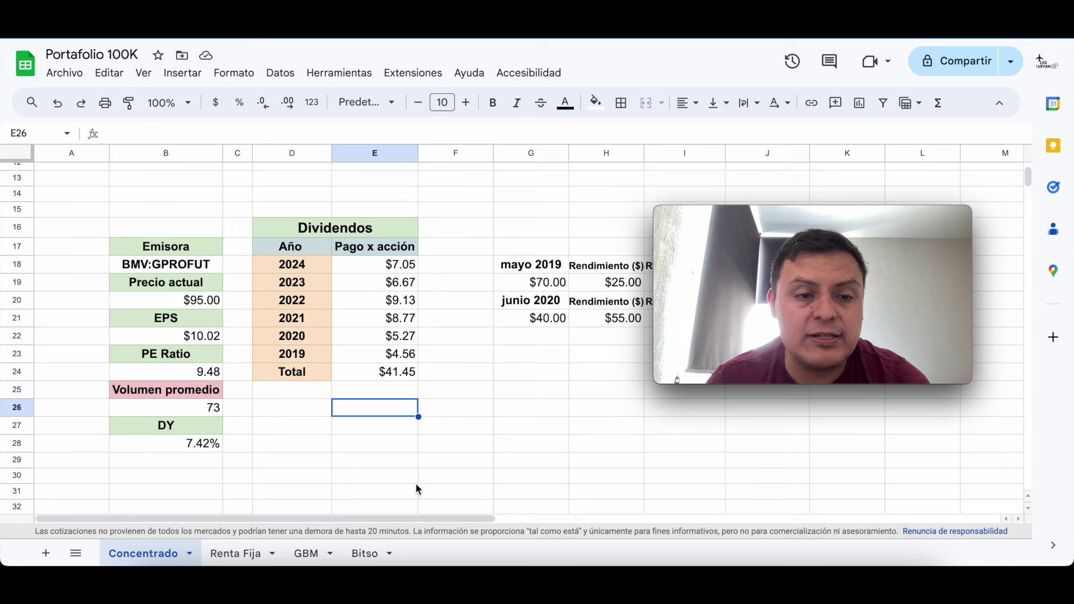
- Examine the June 2020 purchase price in G21 and the May 2019 peso return formula in H19
{"action": "left_click", "coordinate": [546, 317]}
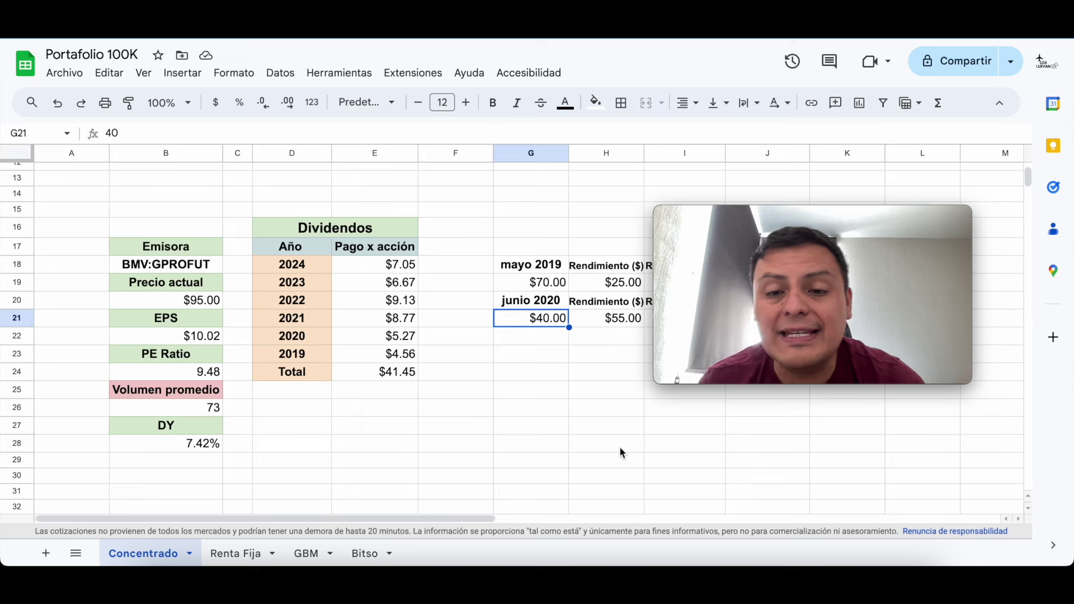
{"action": "left_click_drag", "start_coordinate": [862, 211], "coordinate": [946, 213]}
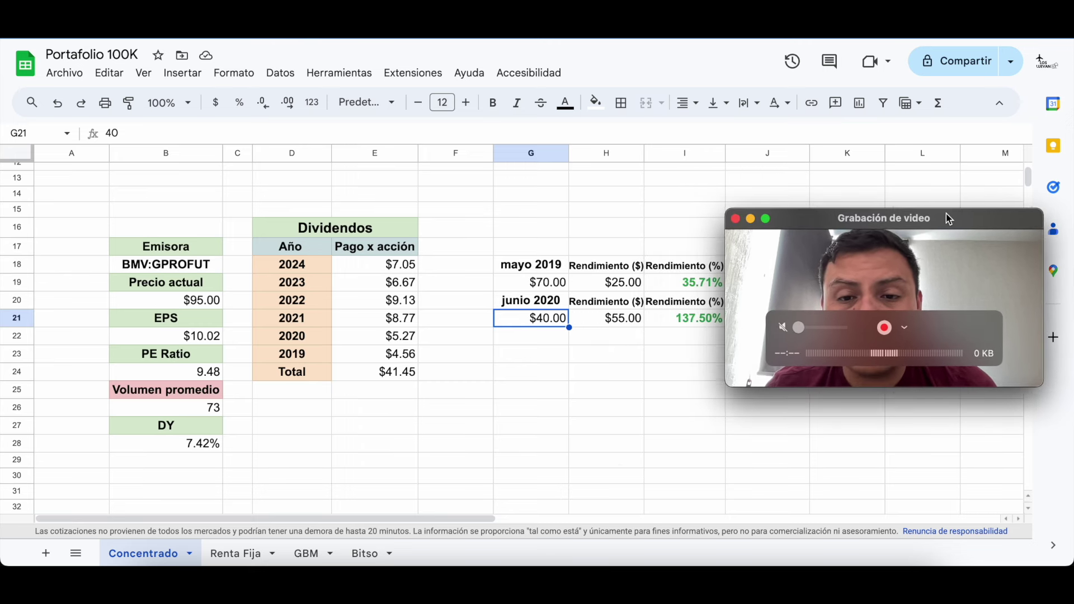
{"action": "scroll", "coordinate": [614, 430], "scroll_direction": "right", "scroll_amount": 2}
{"action": "left_click", "coordinate": [616, 428]}
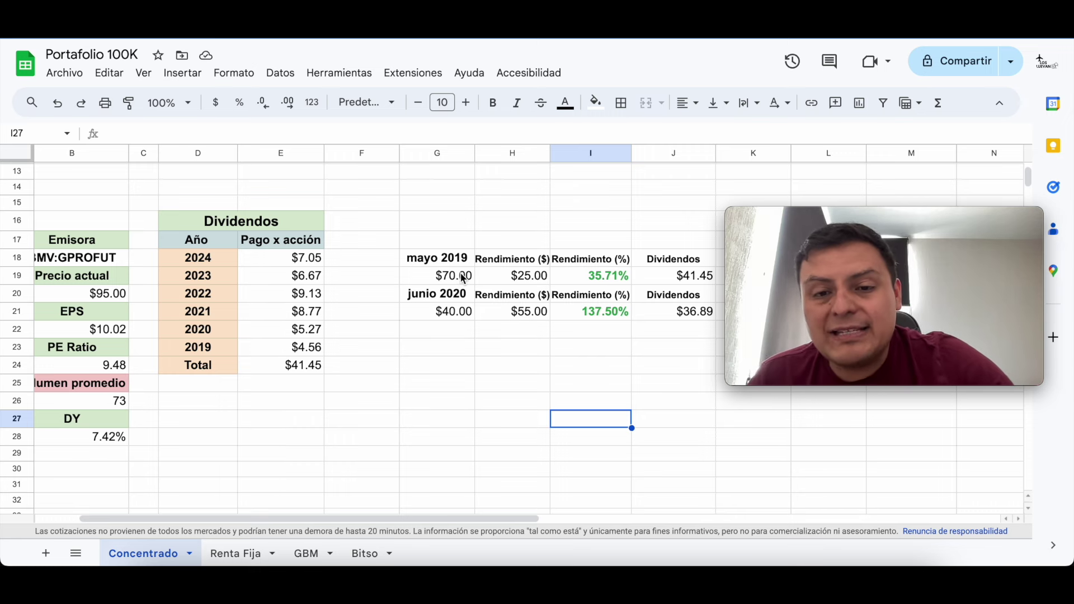
{"action": "left_click", "coordinate": [525, 278]}
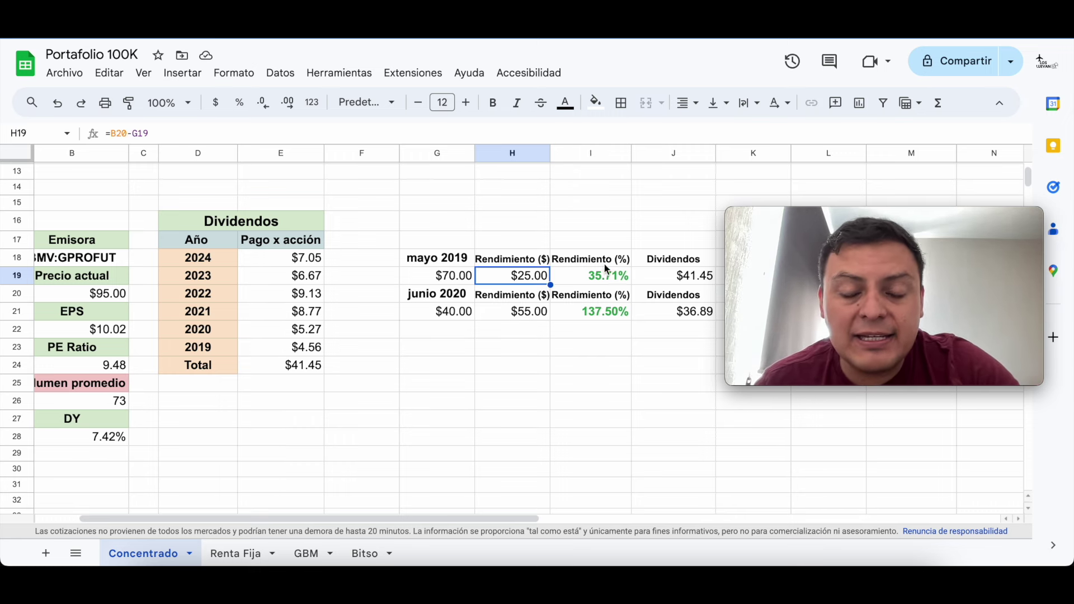
- Examine the Dividendos formulas in J19 and J21 for the May 2019 and June 2020 purchases
{"action": "left_click", "coordinate": [681, 276]}
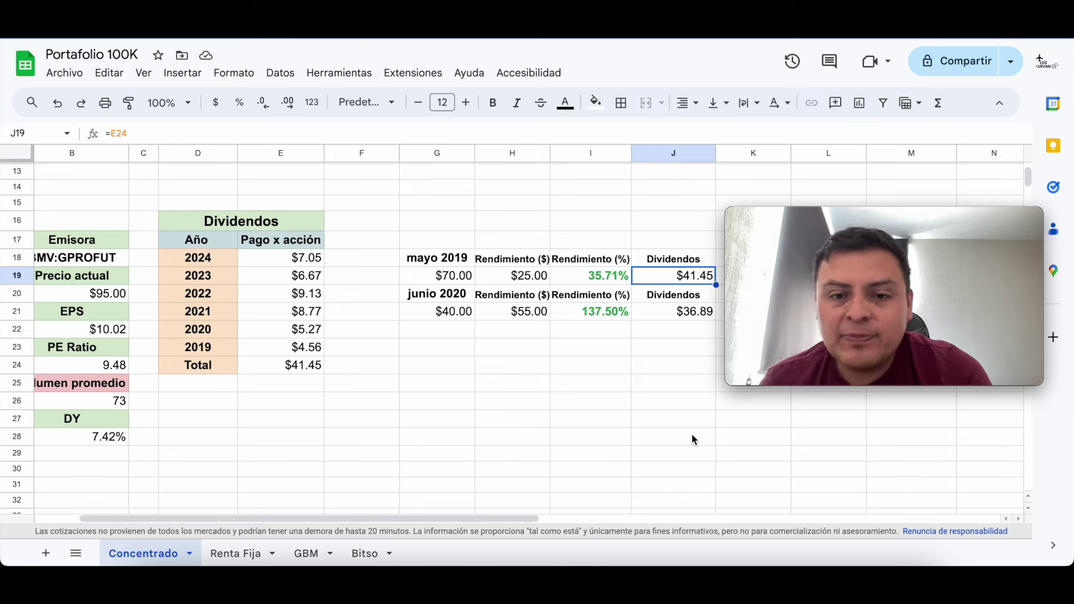
{"action": "key", "text": "Down"}
{"action": "key", "text": "Down"}
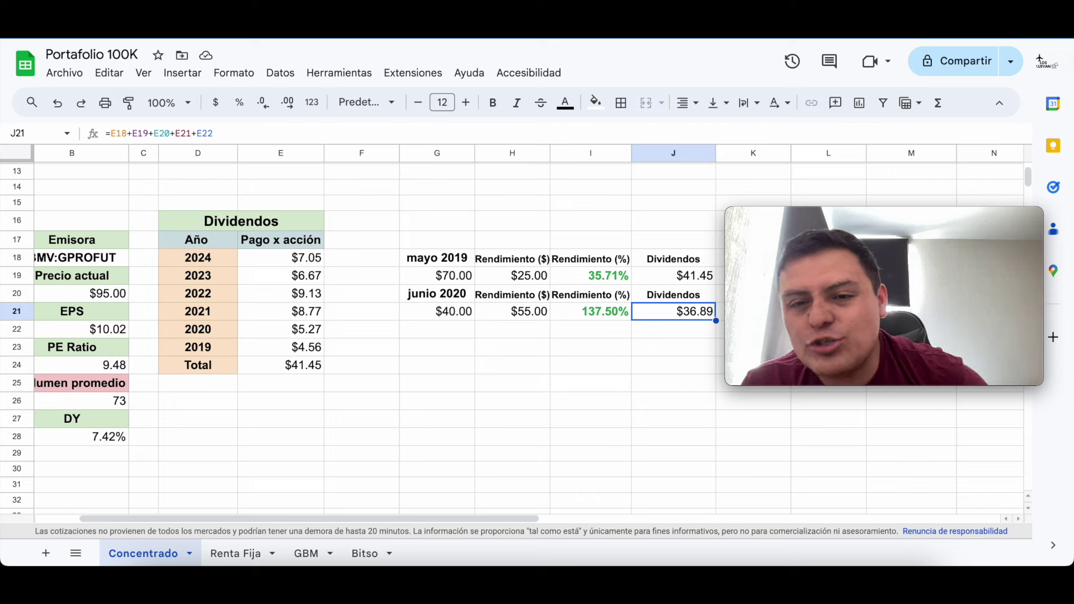
- Examine the Rend + Div. formulas in K19 and K21 and the total return percentages for both purchase dates
{"action": "scroll", "coordinate": [512, 329], "scroll_direction": "right", "scroll_amount": 3}
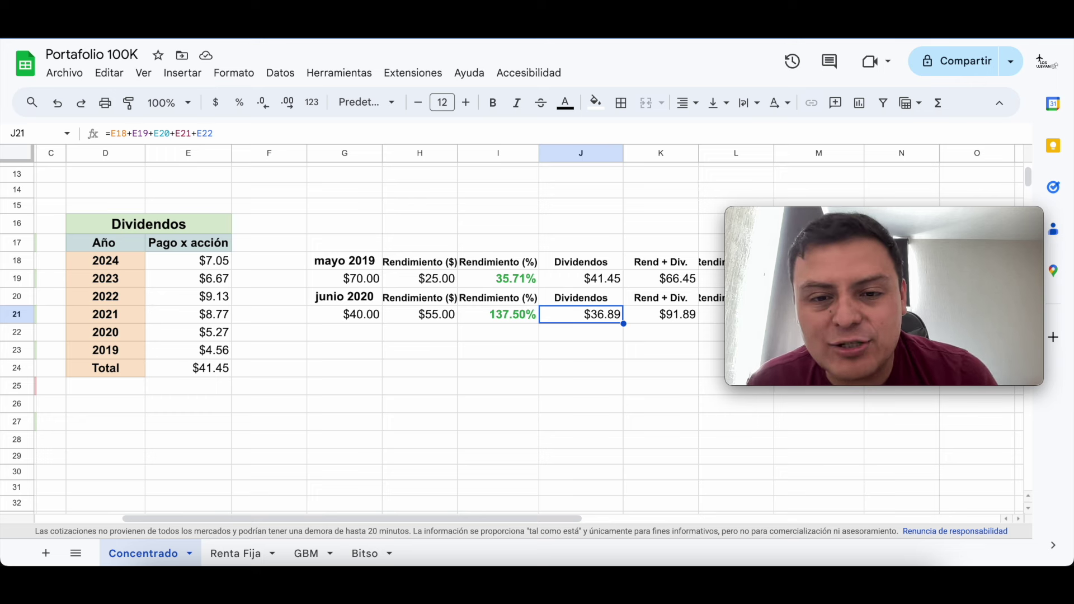
{"action": "left_click", "coordinate": [581, 278]}
{"action": "left_click", "coordinate": [661, 278]}
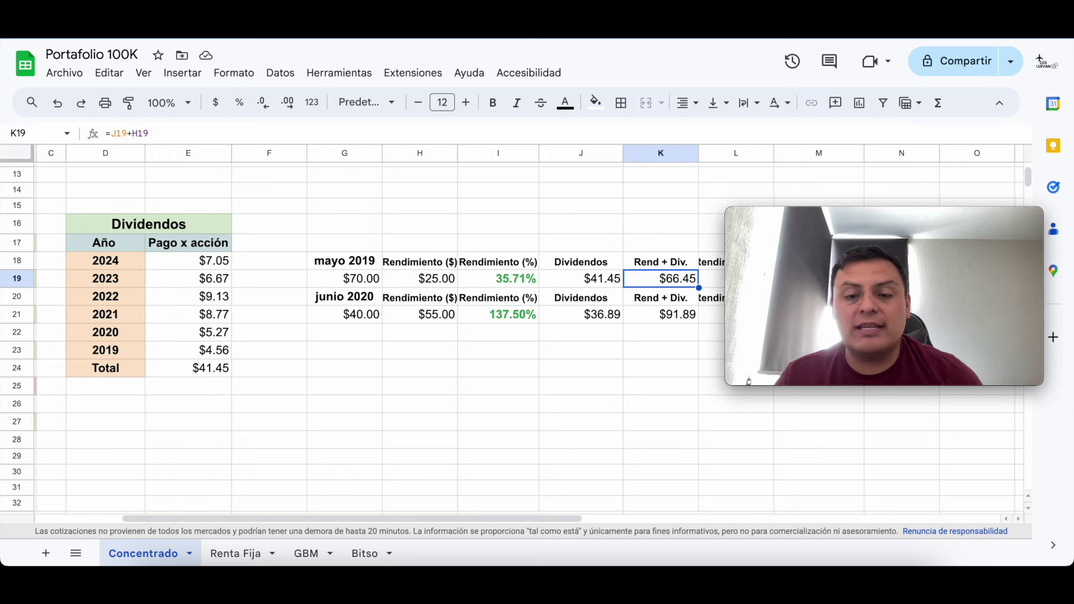
{"action": "left_click", "coordinate": [660, 297]}
{"action": "left_click", "coordinate": [661, 315]}
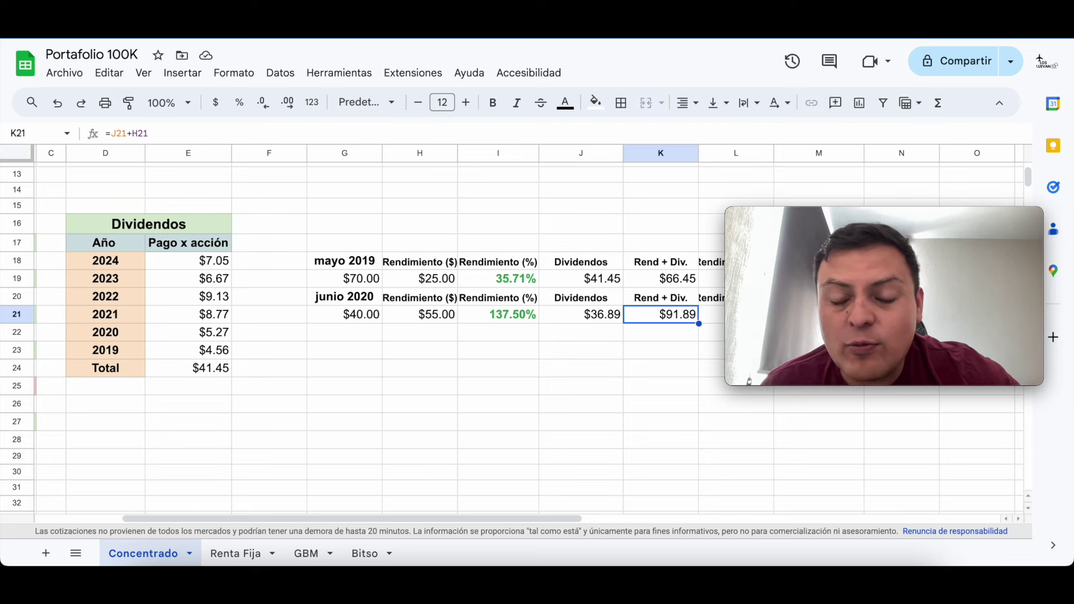
{"action": "scroll", "coordinate": [504, 330], "scroll_direction": "right", "scroll_amount": 2}
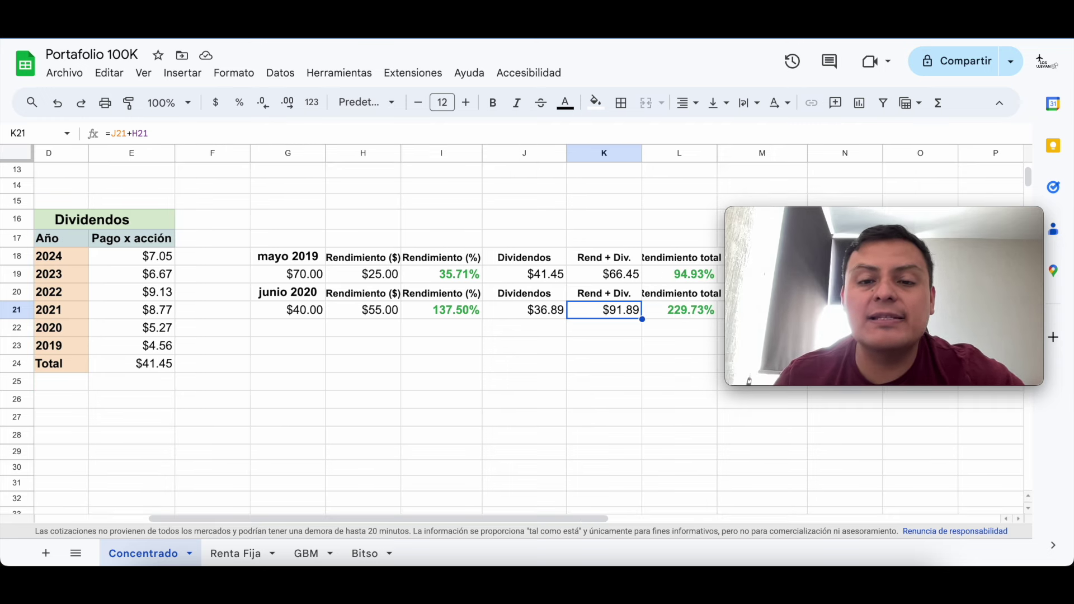
{"action": "scroll", "coordinate": [504, 330], "scroll_direction": "right", "scroll_amount": 1}
{"action": "scroll", "coordinate": [511, 329], "scroll_direction": "left", "scroll_amount": 2}
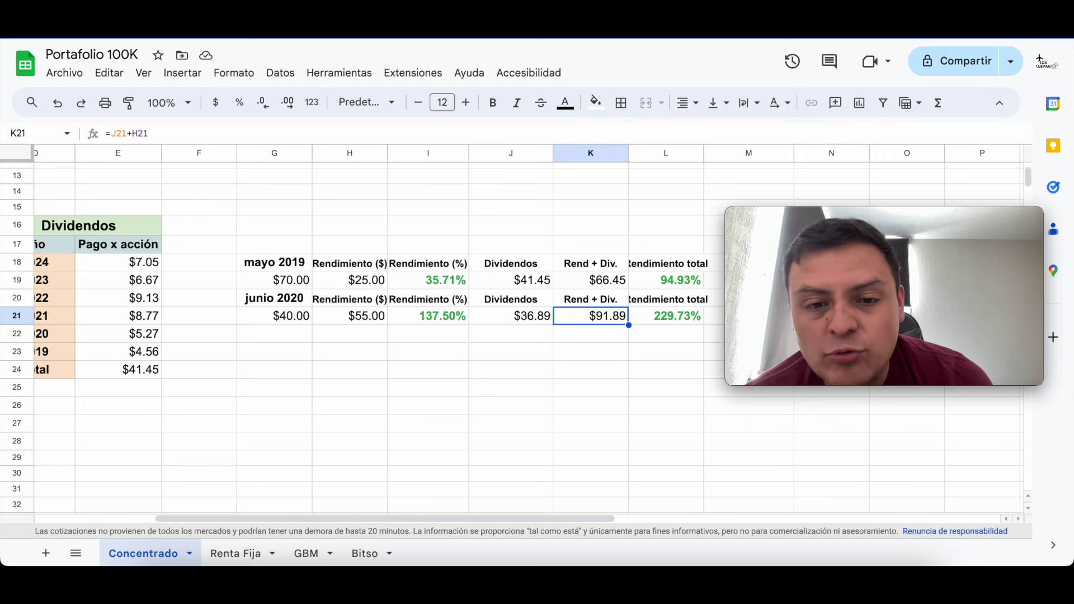
- Calculate =J21/G21 in K22 as a percentage to gauge the dividend return on the June 2020 price, and clear the cell
{"action": "left_click", "coordinate": [591, 334]}
{"action": "type", "text": "=J21/G21"}
{"action": "key", "text": "Return"}
{"action": "left_click", "coordinate": [240, 102]}
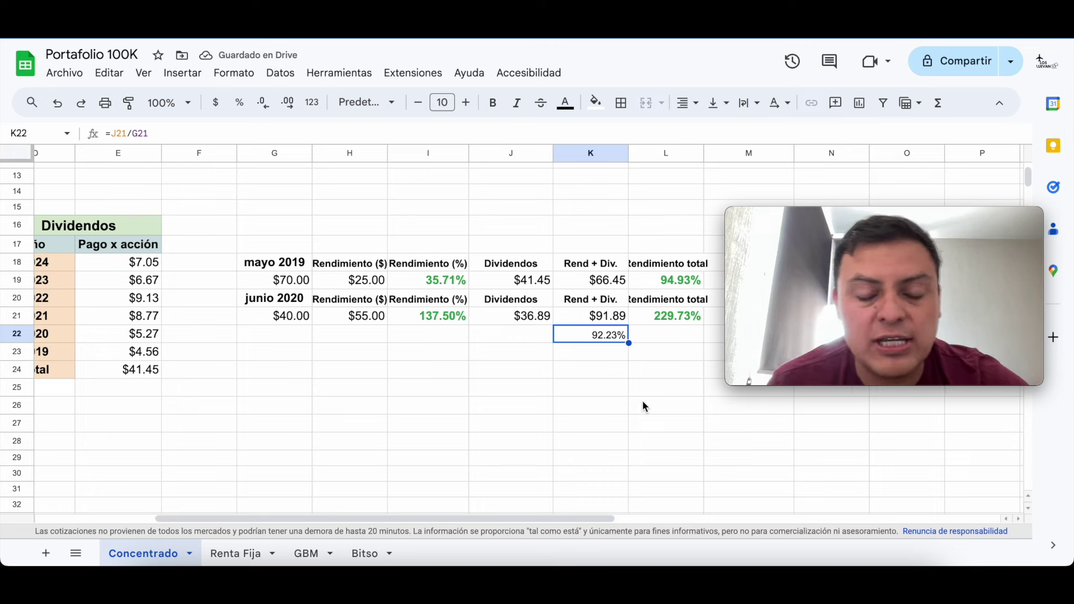
{"action": "key", "text": "Delete"}
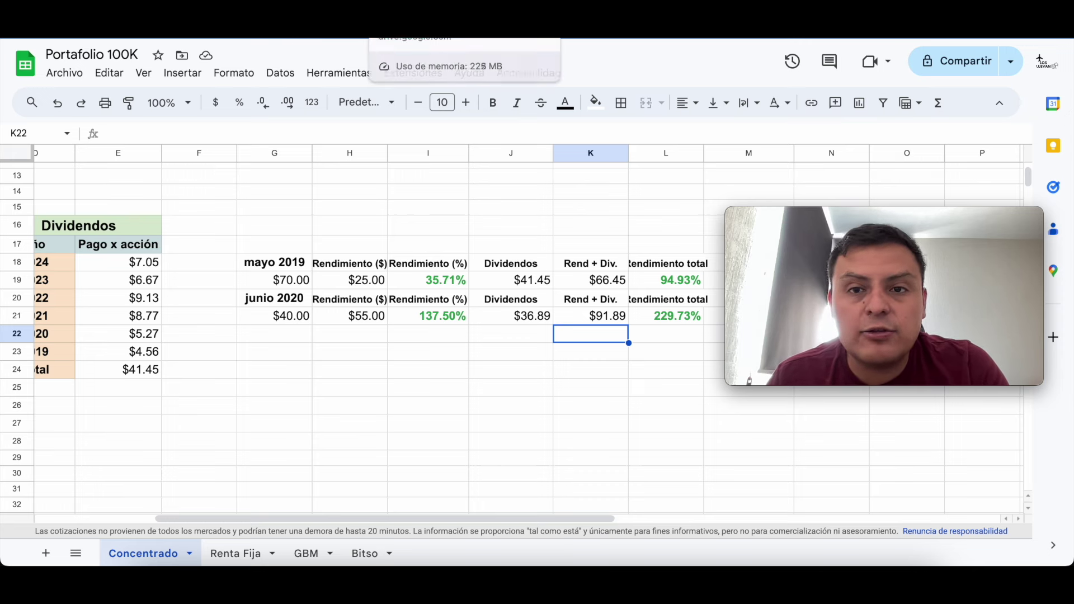
- Switch to the Grupo BMV website and select the ticker word in the "derechos gprofut" document search query
{"action": "scroll", "coordinate": [458, 240], "scroll_direction": "left", "scroll_amount": 3}
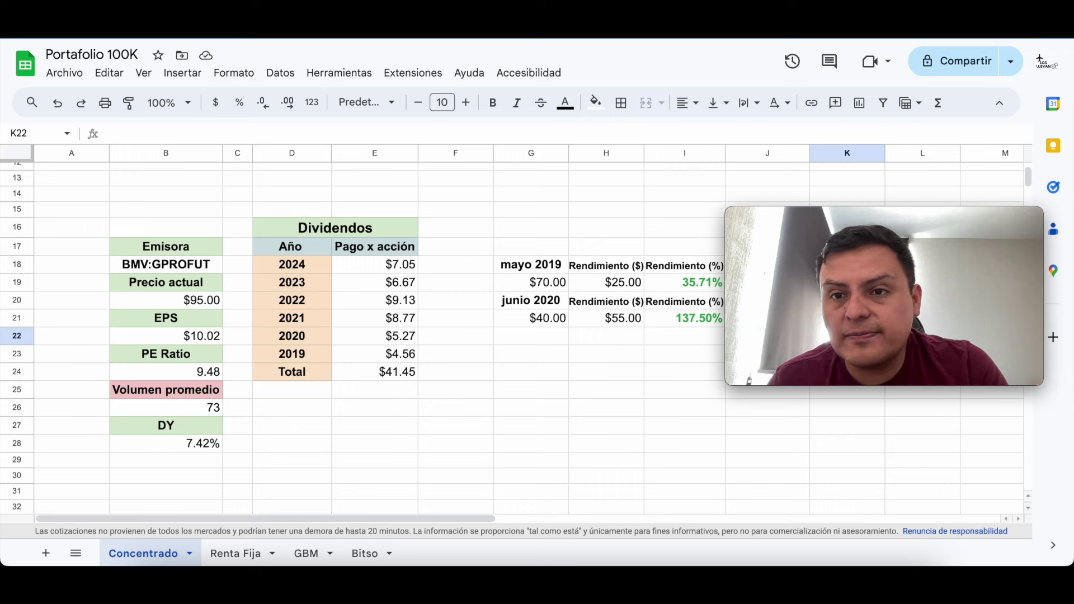
{"action": "left_click", "coordinate": [455, 372]}
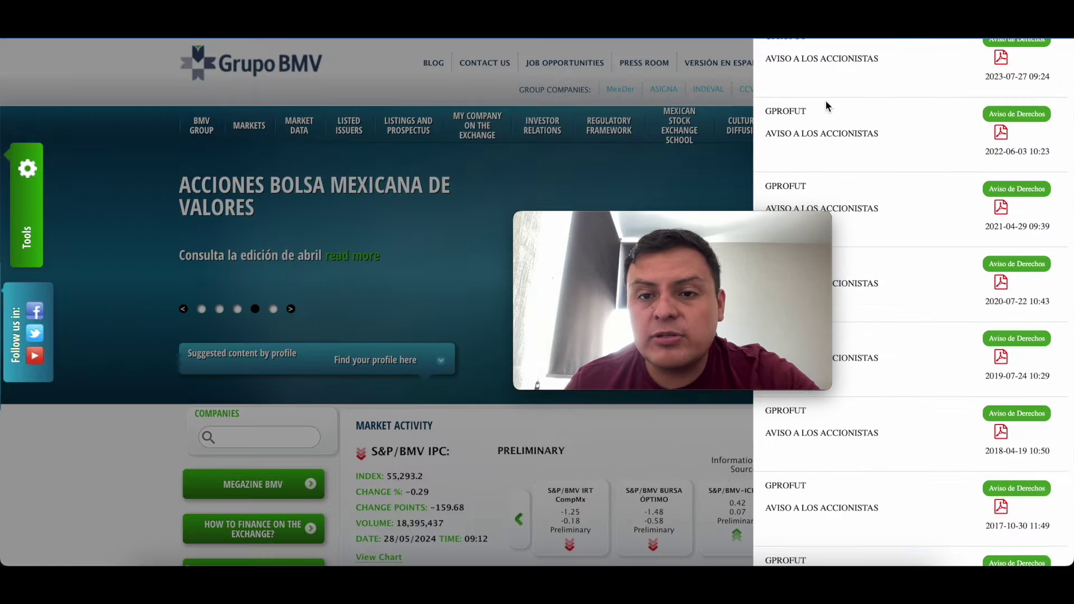
{"action": "scroll", "coordinate": [827, 107], "scroll_direction": "up", "scroll_amount": 4}
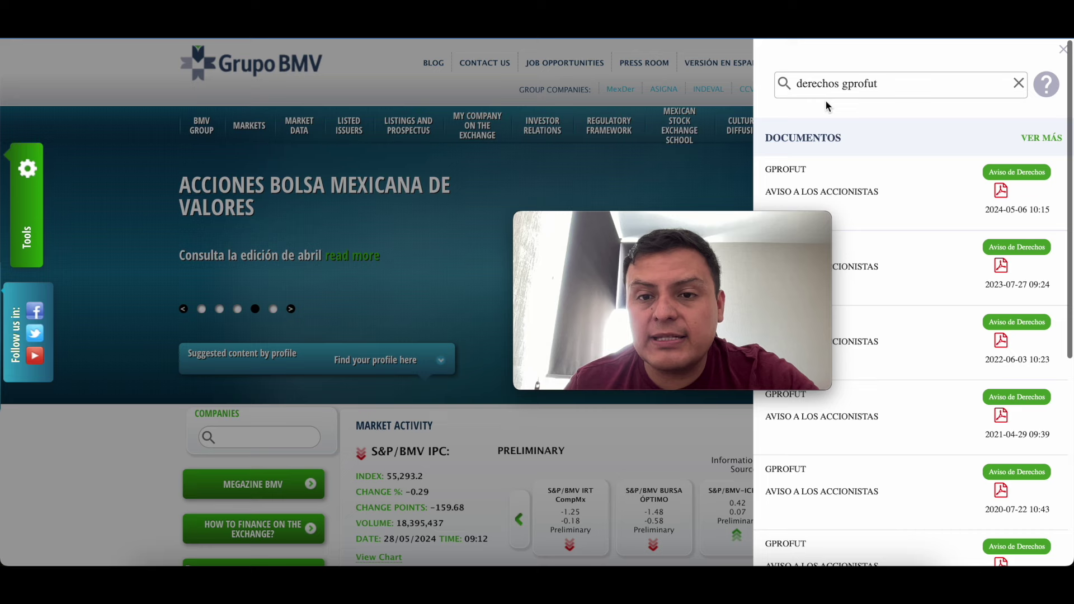
{"action": "double_click", "coordinate": [858, 84]}
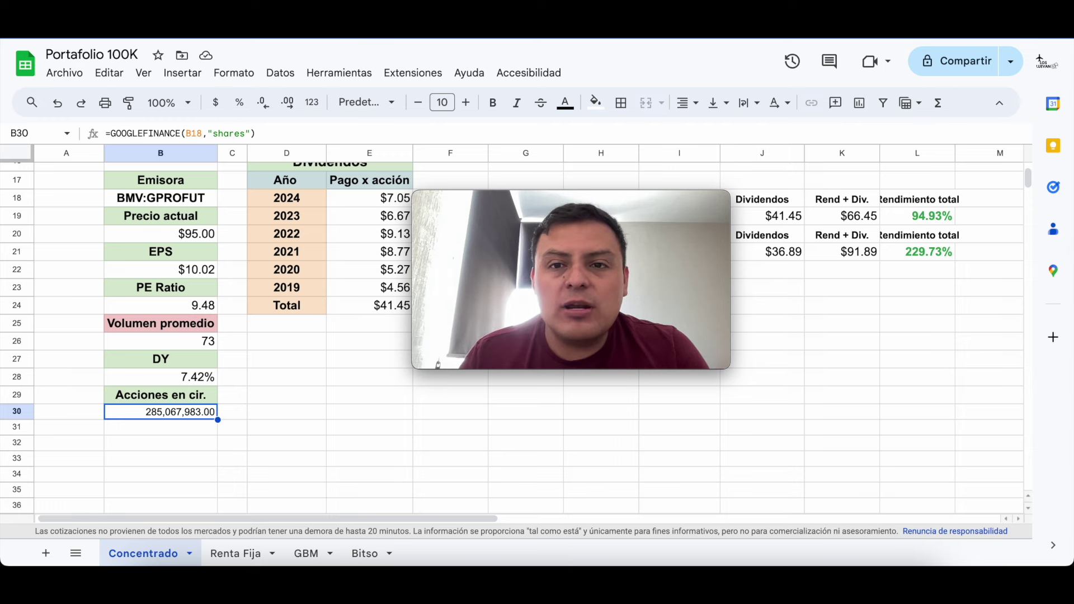
- Switch to the Grupo Profuturo quote in Google and measure the price change from 7 May to 28 May on the year-to-date chart
{"action": "left_click_drag", "start_coordinate": [576, 201], "coordinate": [594, 179]}
{"action": "scroll", "coordinate": [402, 293], "scroll_direction": "up", "scroll_amount": 2}
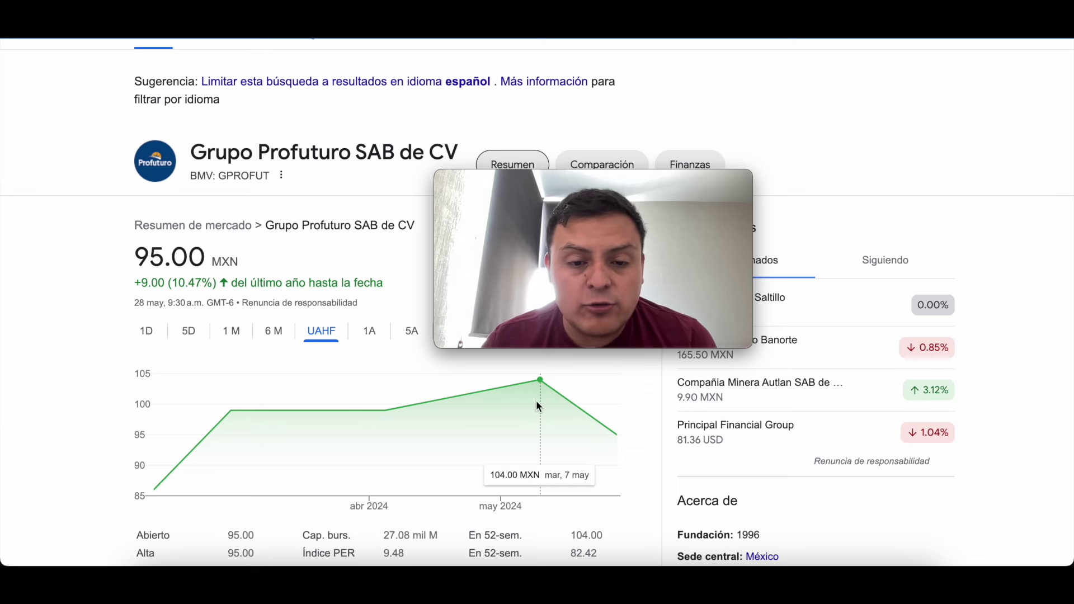
{"action": "left_click_drag", "start_coordinate": [536, 401], "coordinate": [633, 417]}
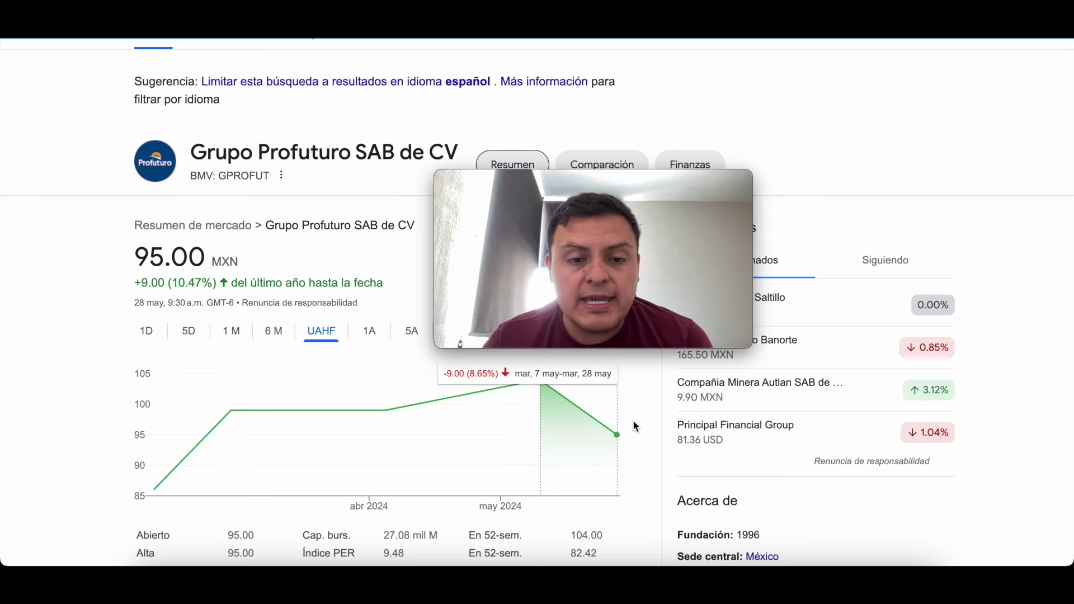